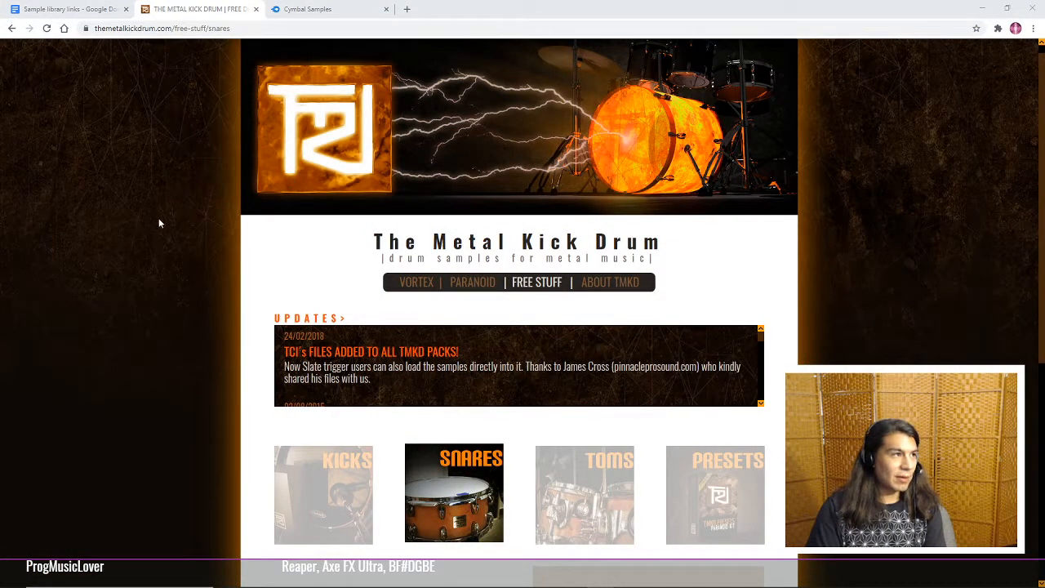
Step: Open the free kick samples page and look through its listed kick demos and pack download section
scroll(143, 239, "down", 2)
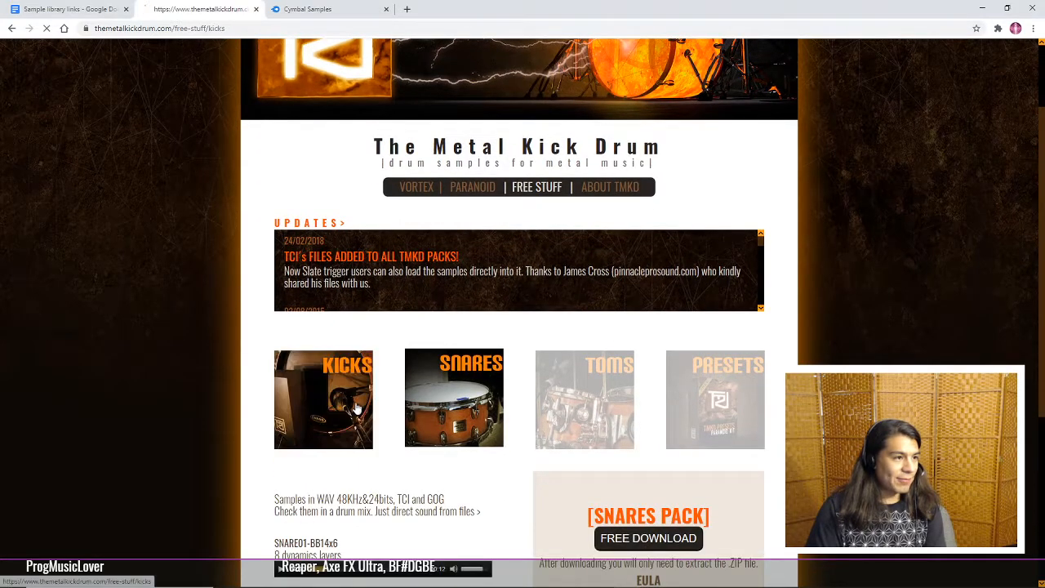
left_click(318, 392)
scroll(228, 375, "down", 3)
scroll(228, 375, "down", 2)
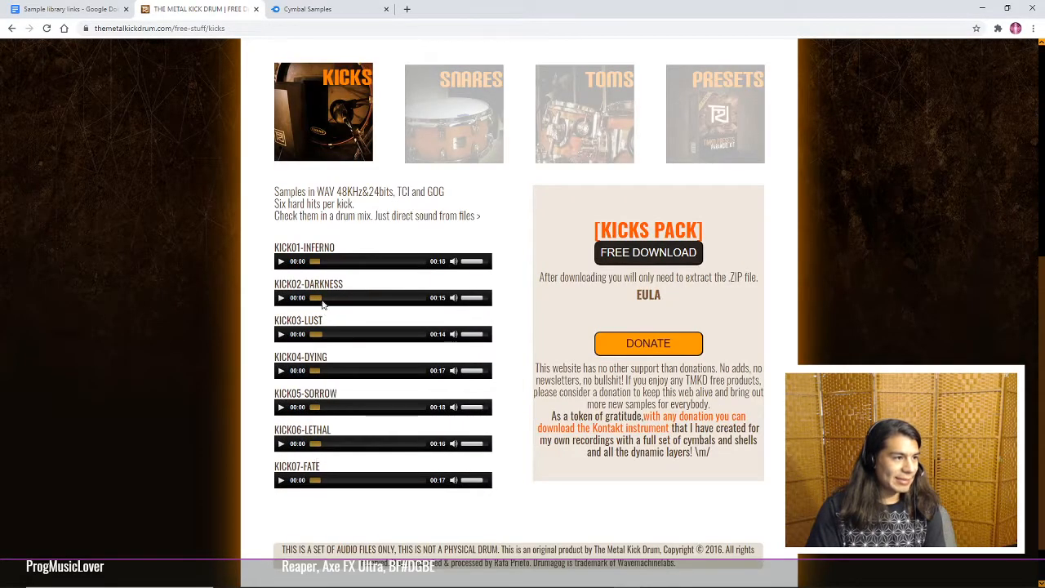
scroll(212, 408, "up", 1)
scroll(207, 406, "up", 1)
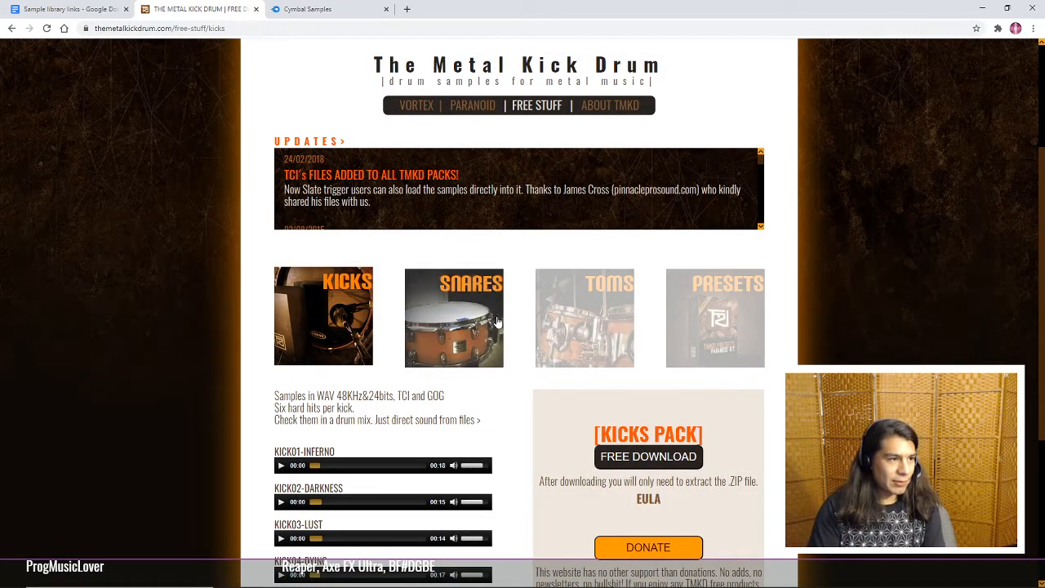
scroll(427, 483, "down", 2)
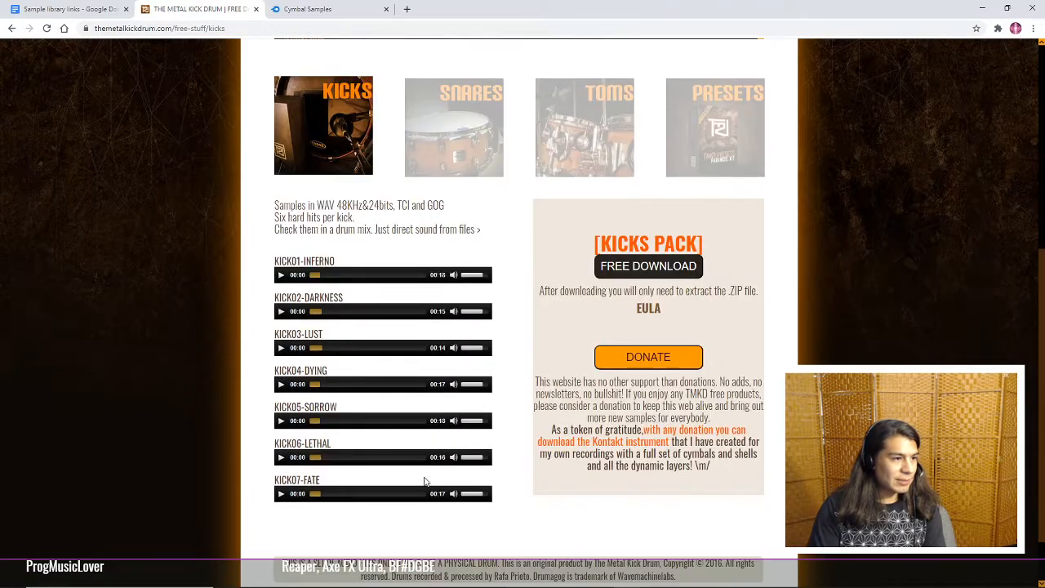
Step: Review the free snare and tom sample pages and return to the kick samples page
left_click(448, 163)
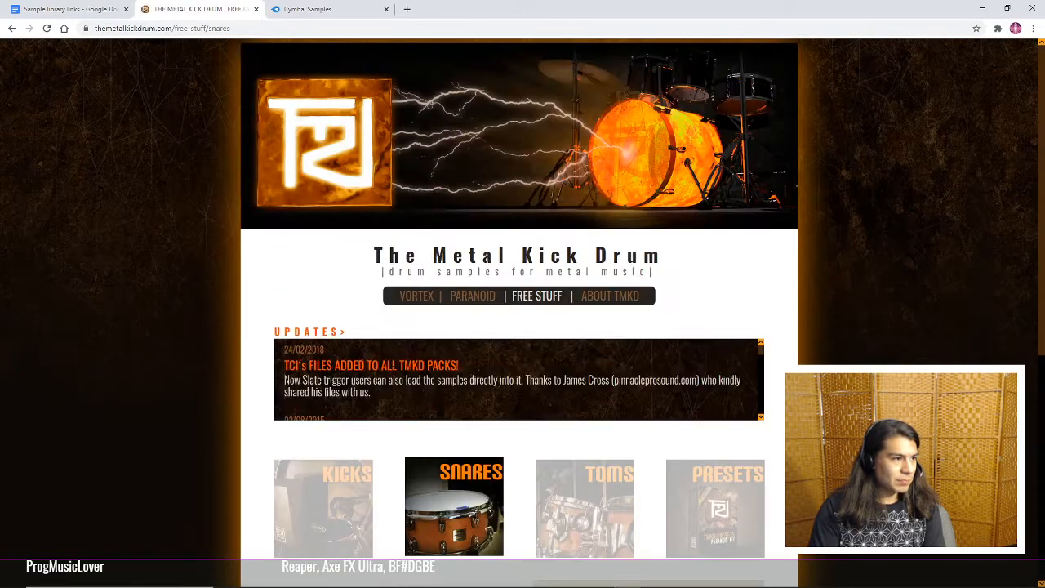
scroll(197, 438, "down", 3)
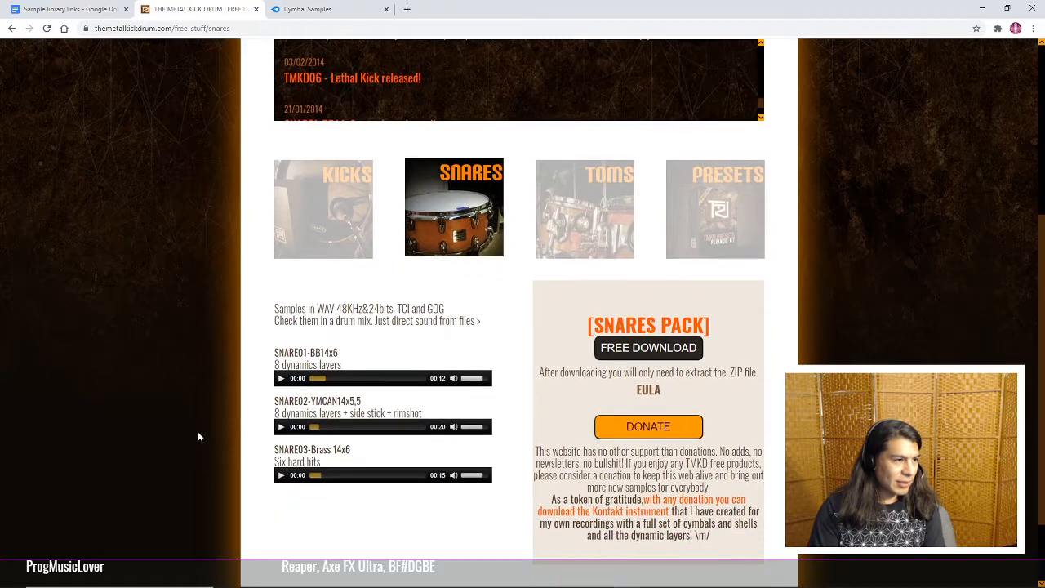
left_click(569, 229)
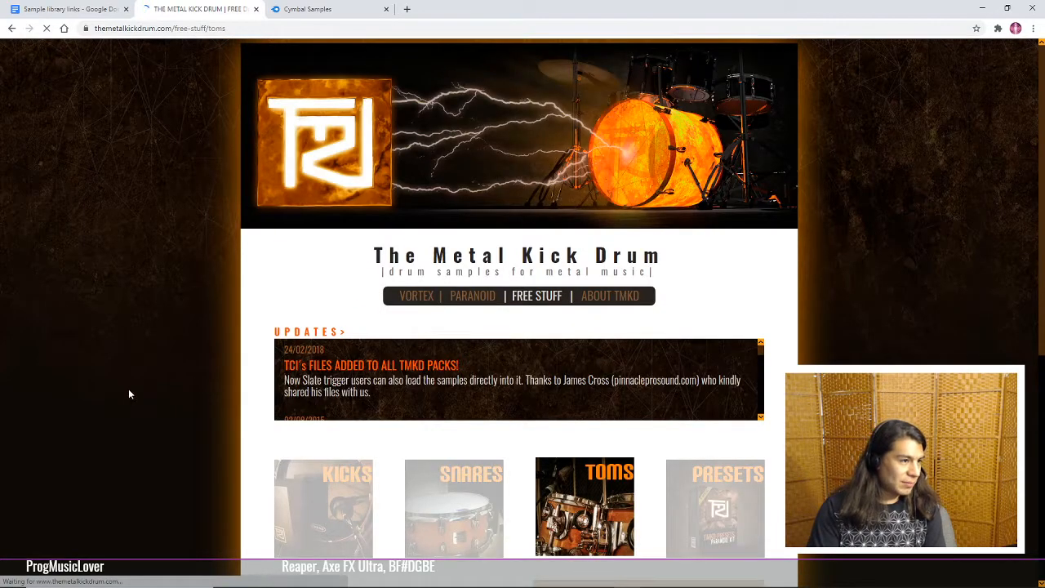
scroll(128, 394, "down", 6)
scroll(134, 395, "up", 4)
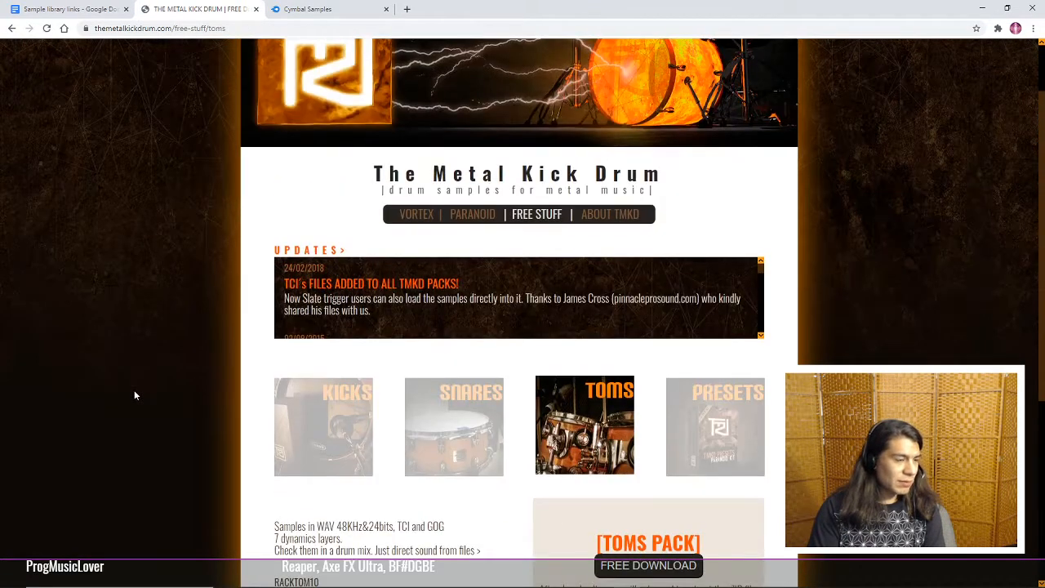
scroll(245, 425, "up", 1)
left_click(317, 472)
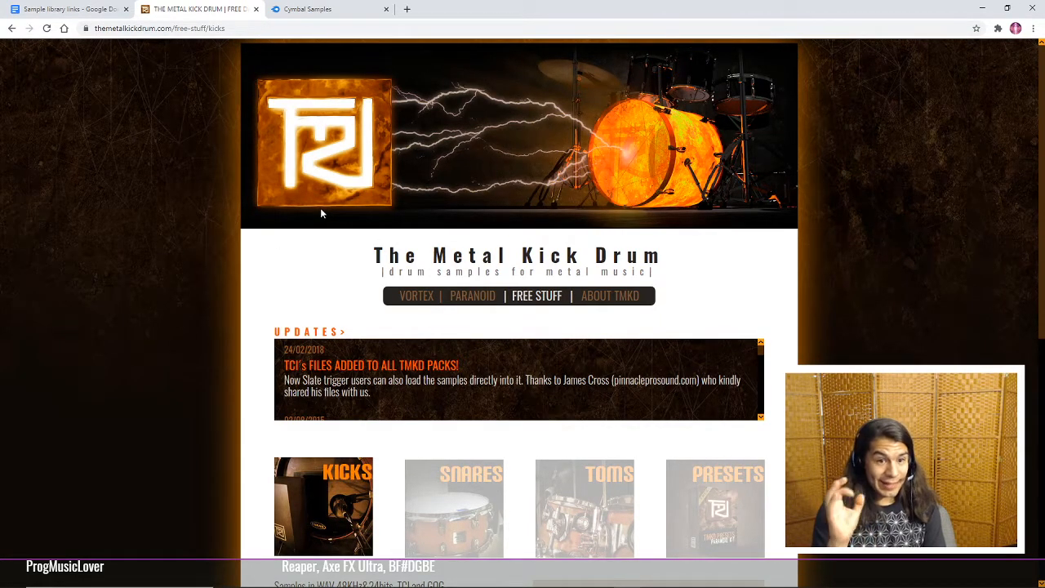
Step: Examine the list of folders in the shared MediaFire Cymbal Samples collection
left_click(308, 9)
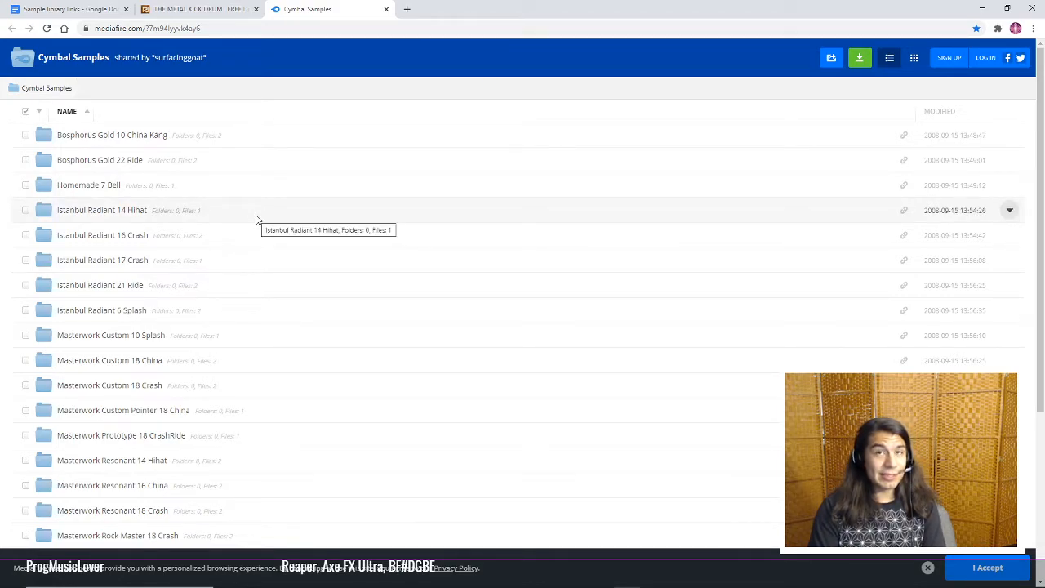
scroll(245, 242, "down", 3)
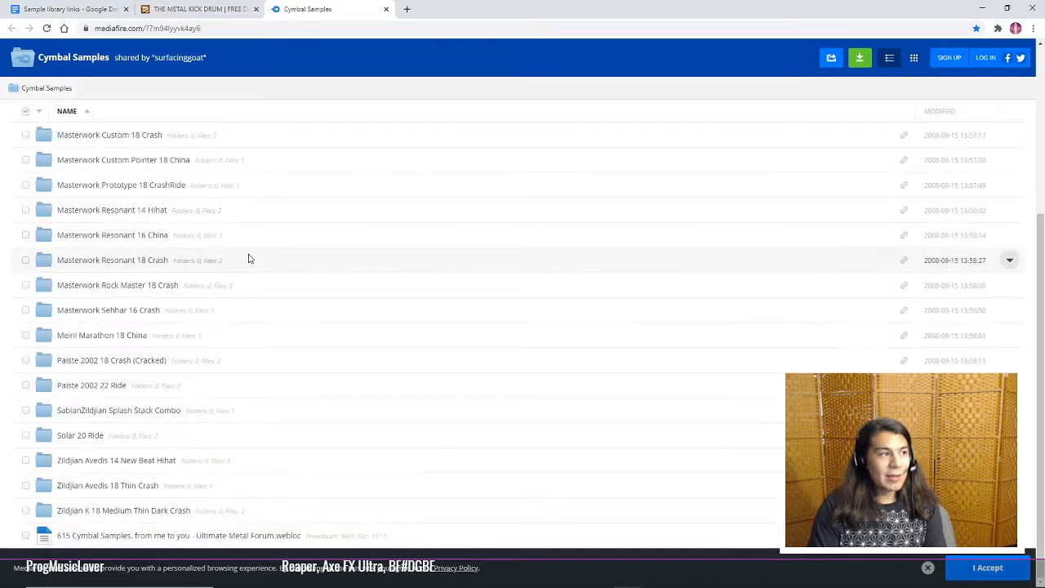
scroll(250, 259, "up", 3)
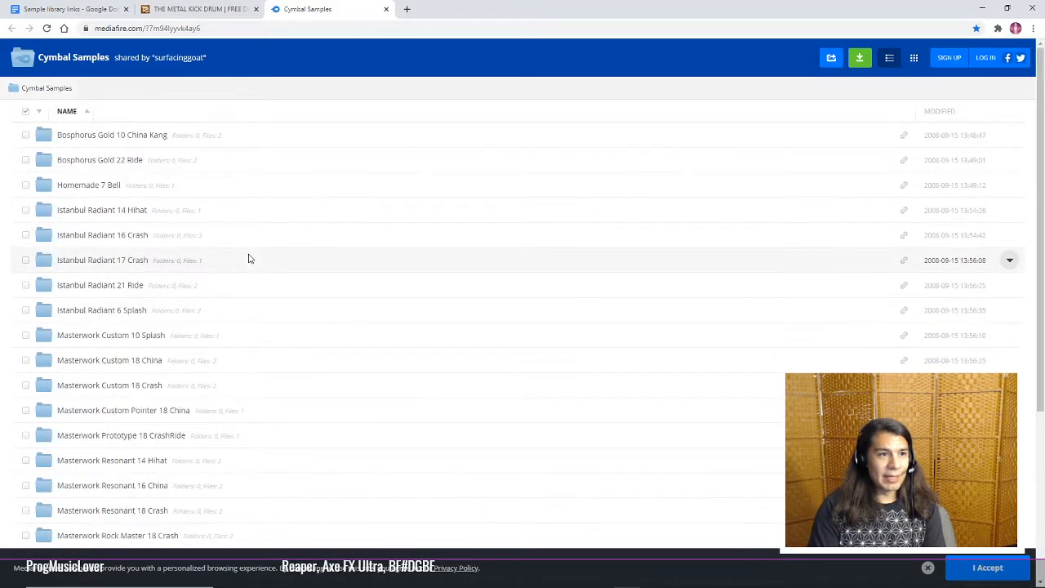
scroll(221, 226, "down", 2)
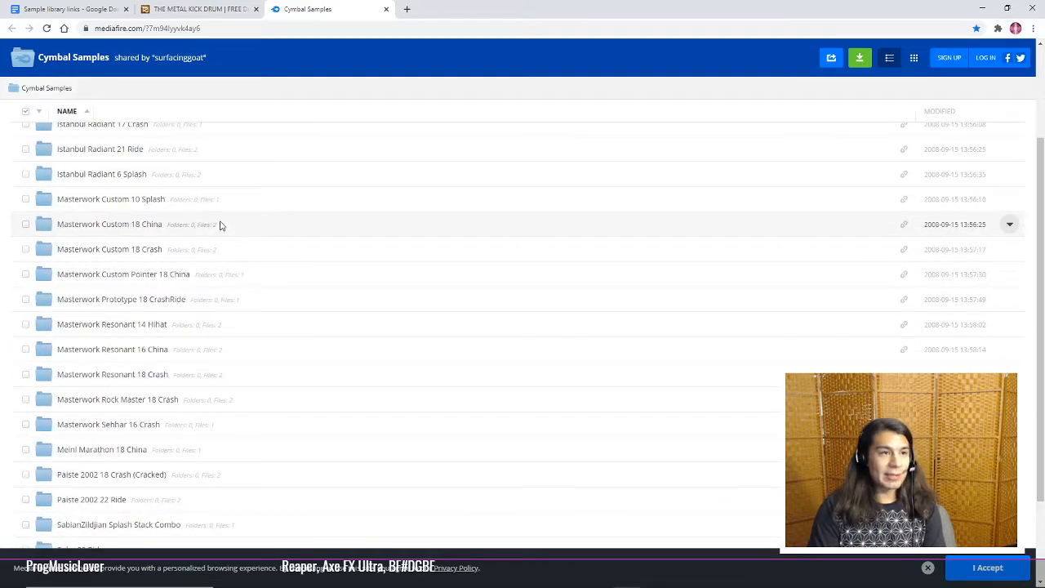
scroll(220, 226, "down", 2)
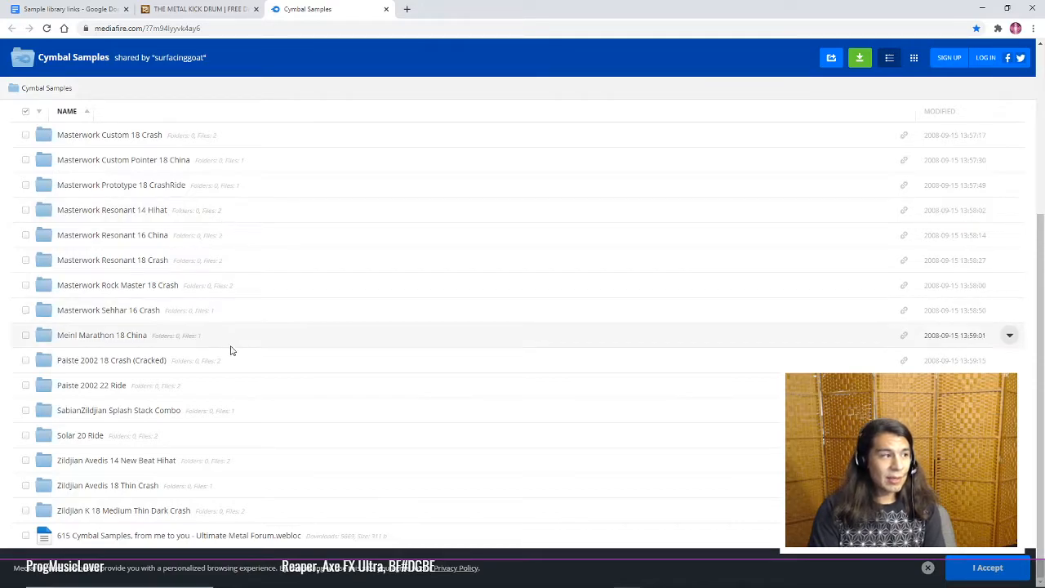
scroll(231, 310, "up", 3)
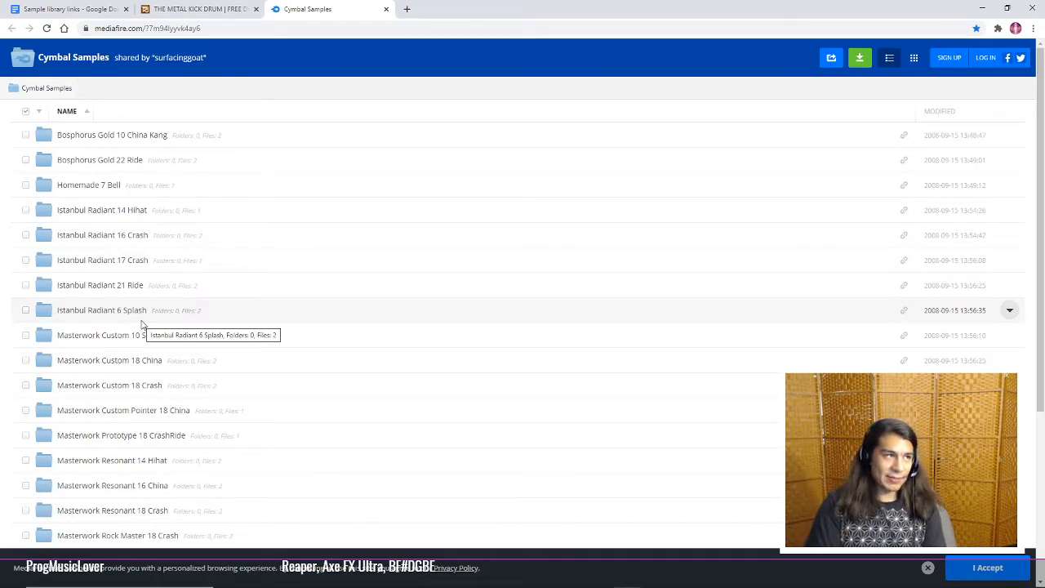
Step: Switch to the REAPER project and mute the Kick mp3, Snare Mp3 and Cymbal mp3 tracks
left_click(982, 8)
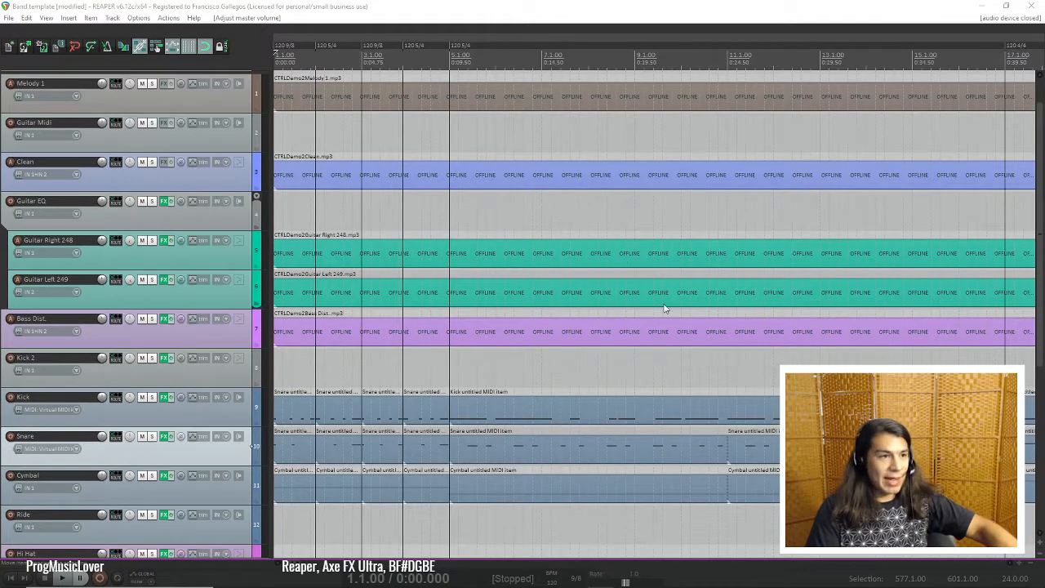
left_click(289, 387)
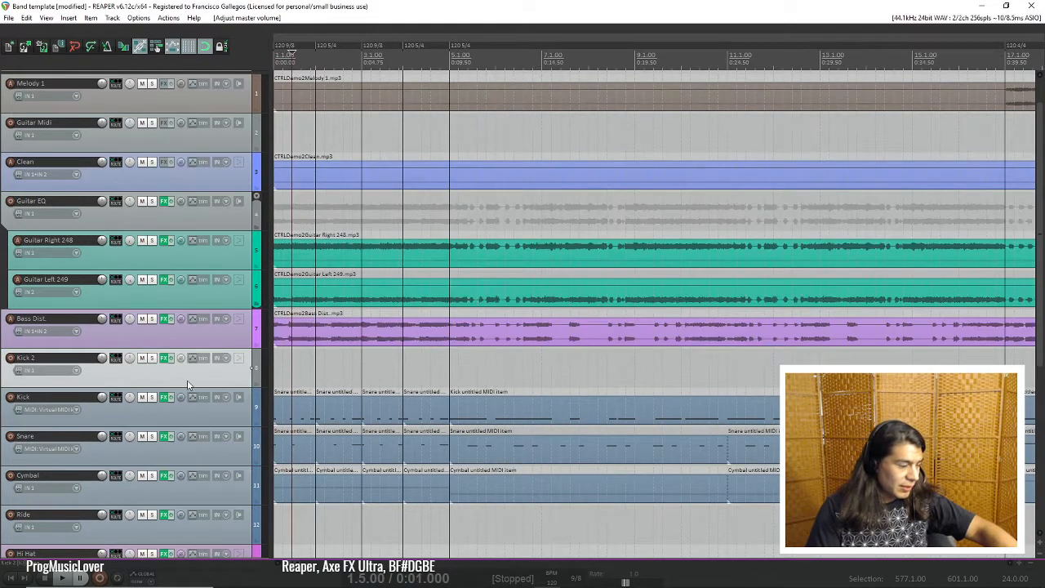
scroll(190, 392, "down", 6)
scroll(189, 392, "down", 2)
left_click(142, 337)
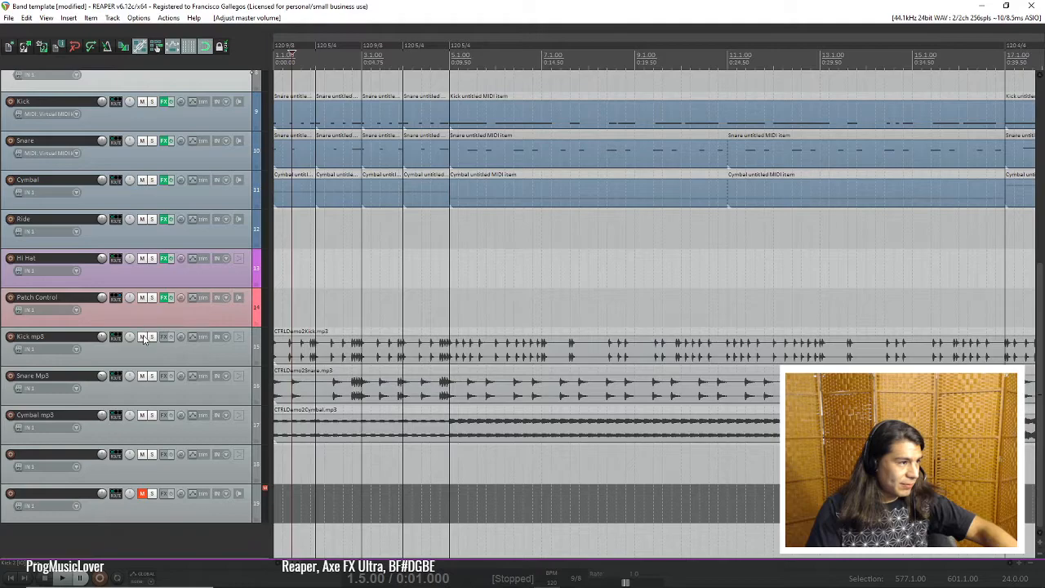
left_click(142, 376)
left_click(143, 415)
Step: Solo the Kick, Snare and Cymbal tracks and play them from the project start
scroll(132, 361, "up", 7)
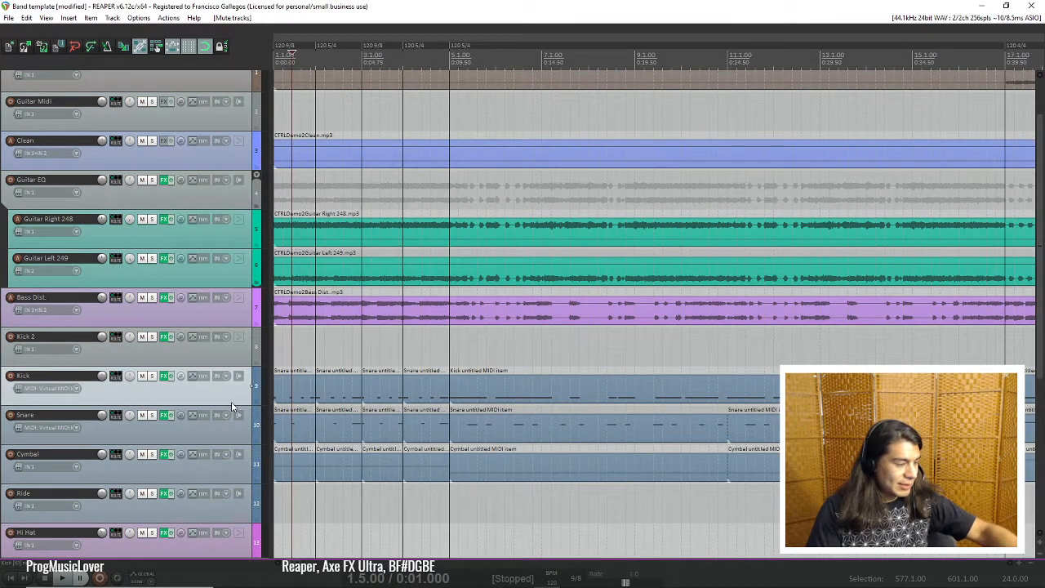
scroll(232, 402, "up", 6)
scroll(172, 389, "down", 5)
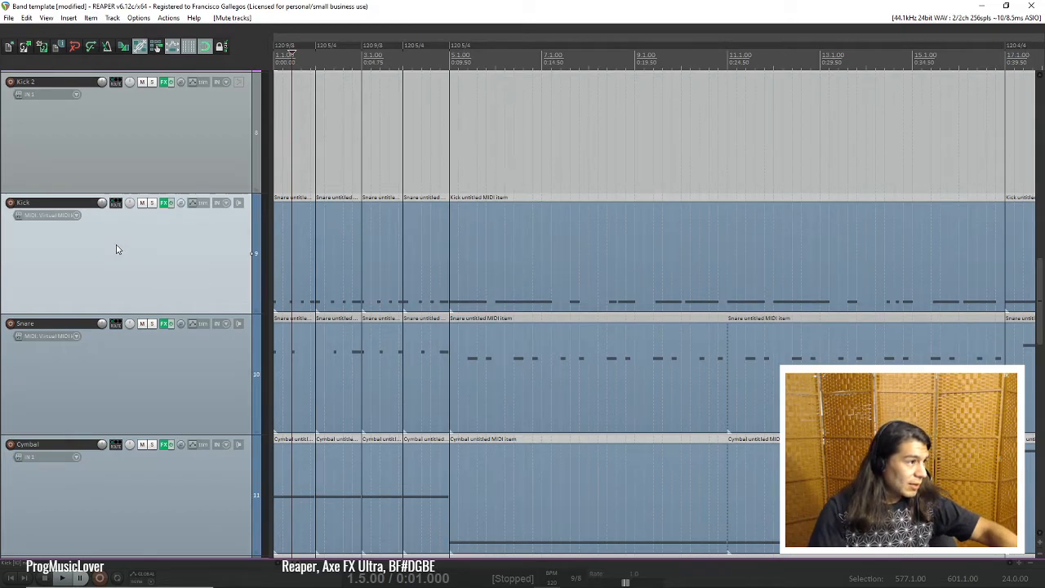
key("Home")
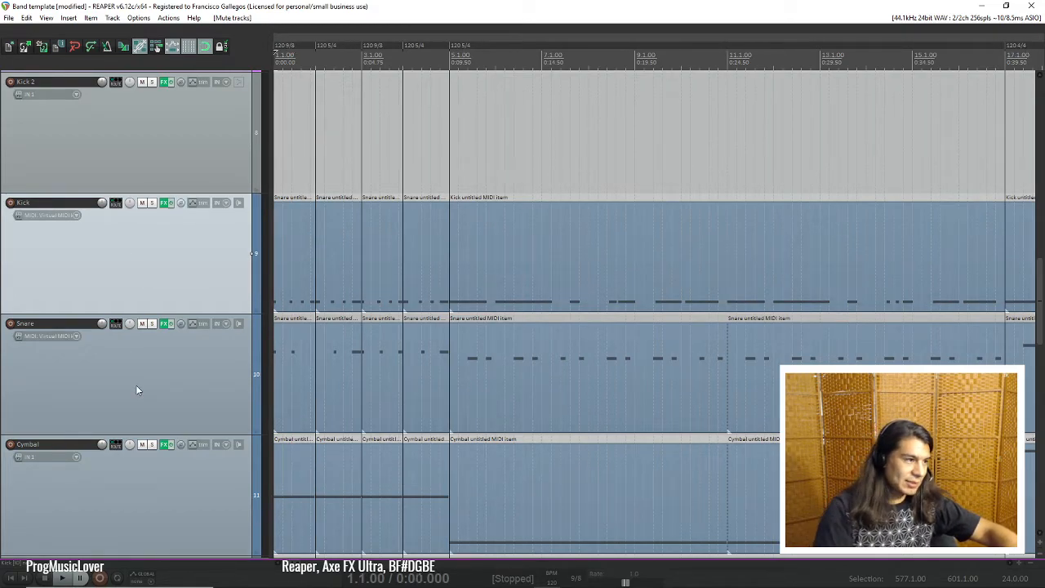
left_click(152, 203)
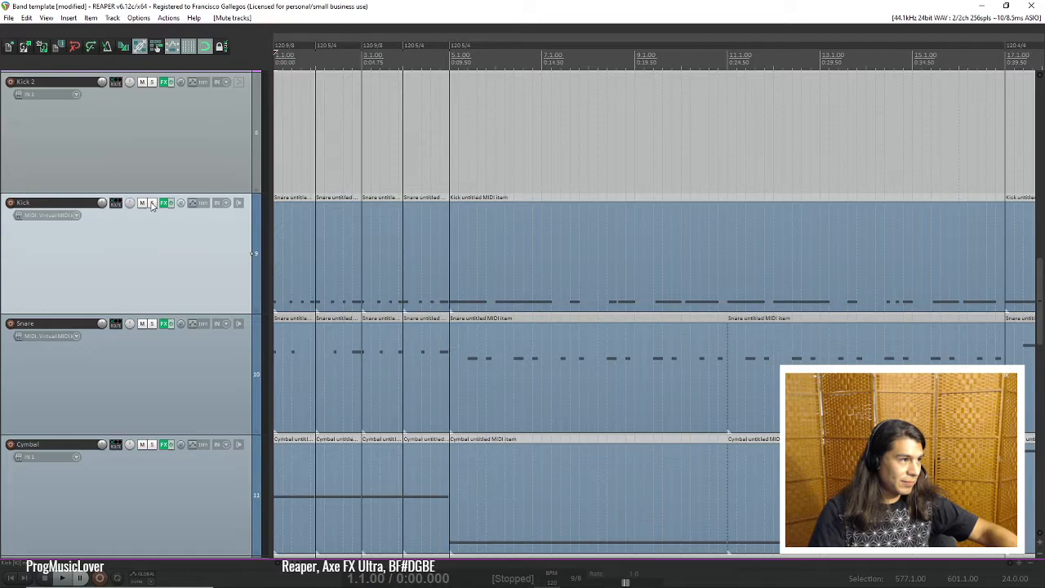
left_click(152, 445)
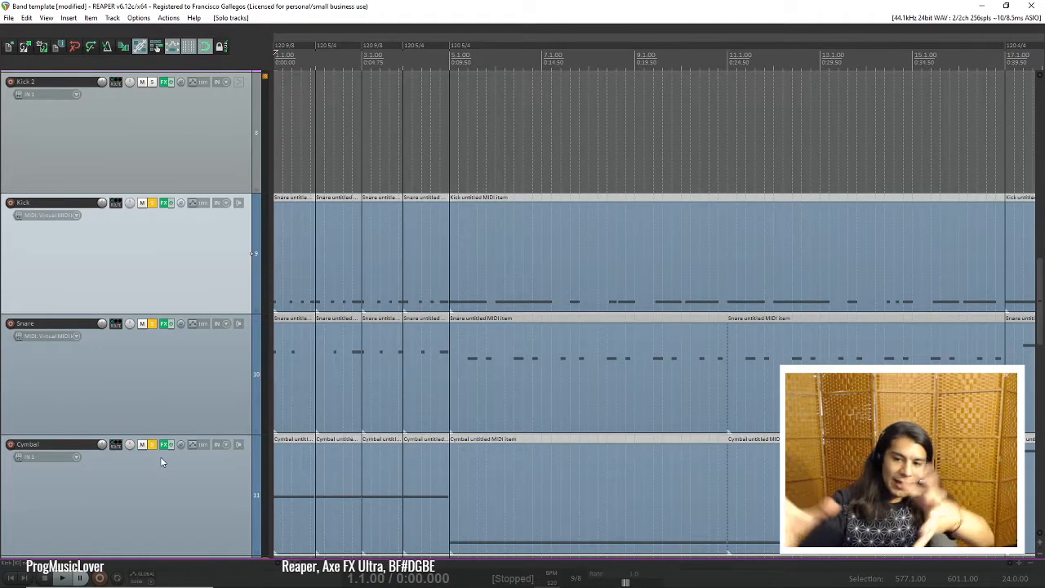
key("space")
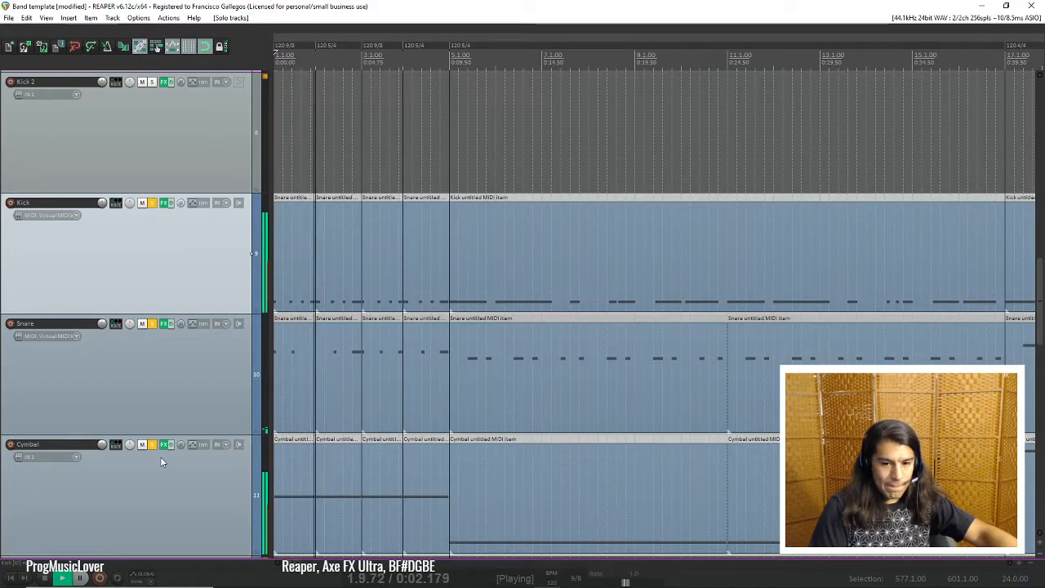
key("space")
key("space")
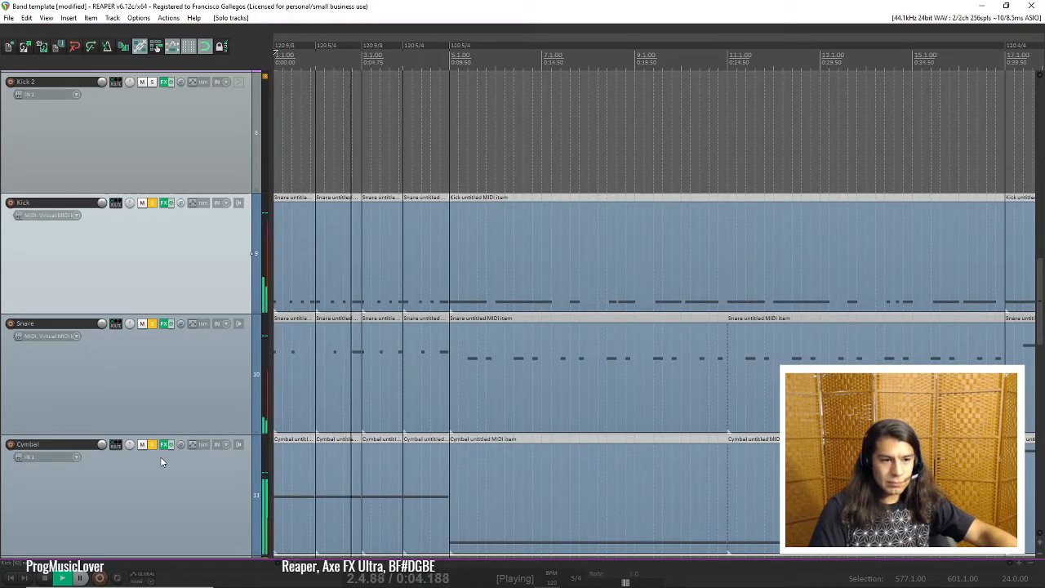
key("space")
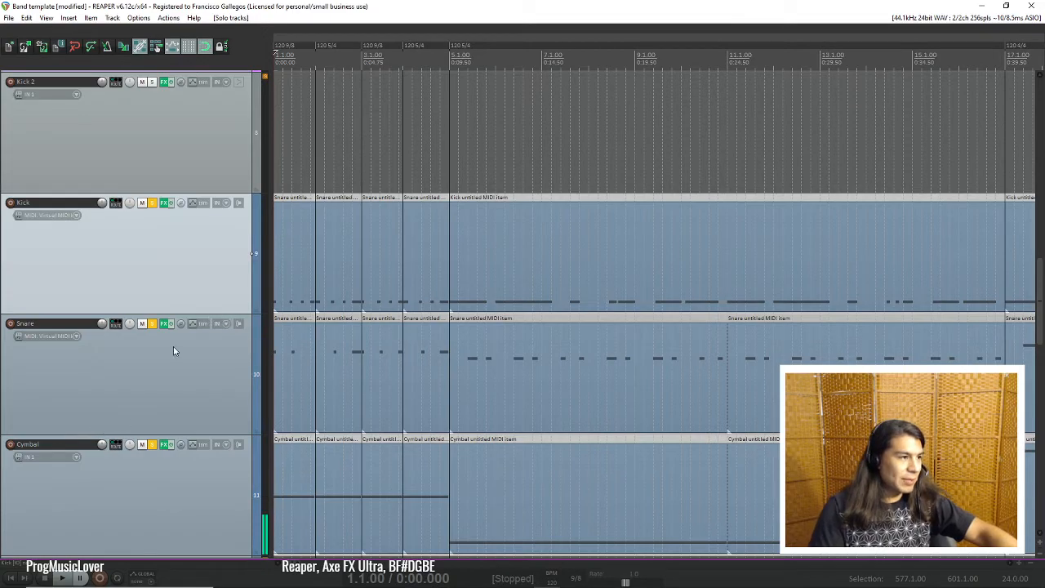
Step: Place the edit cursor at measure 85 in the empty timeline past the end of the song
scroll(175, 382, "up", 5)
scroll(175, 384, "down", 4)
scroll(175, 383, "down", 2)
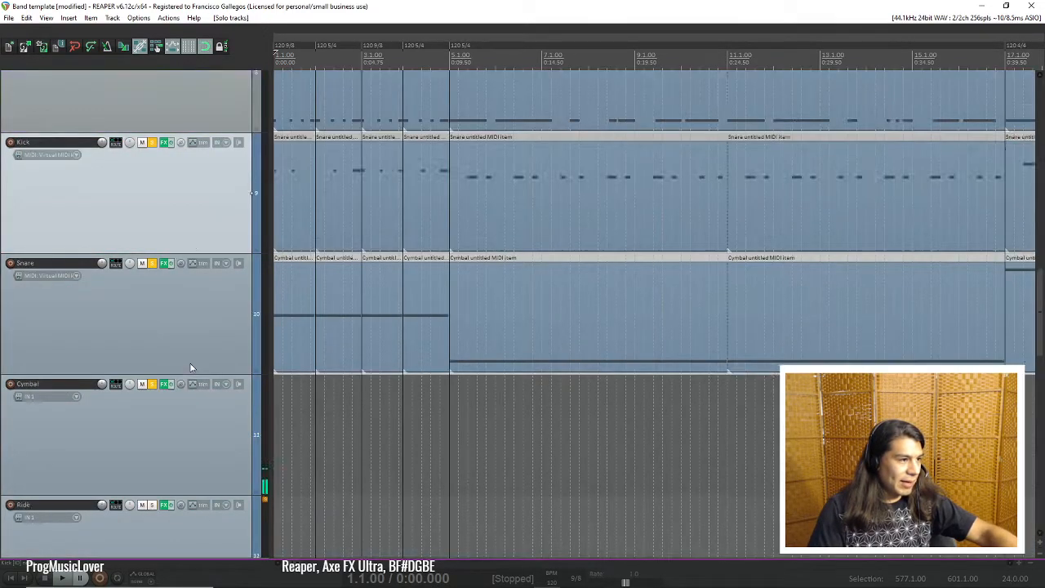
scroll(188, 371, "up", 4)
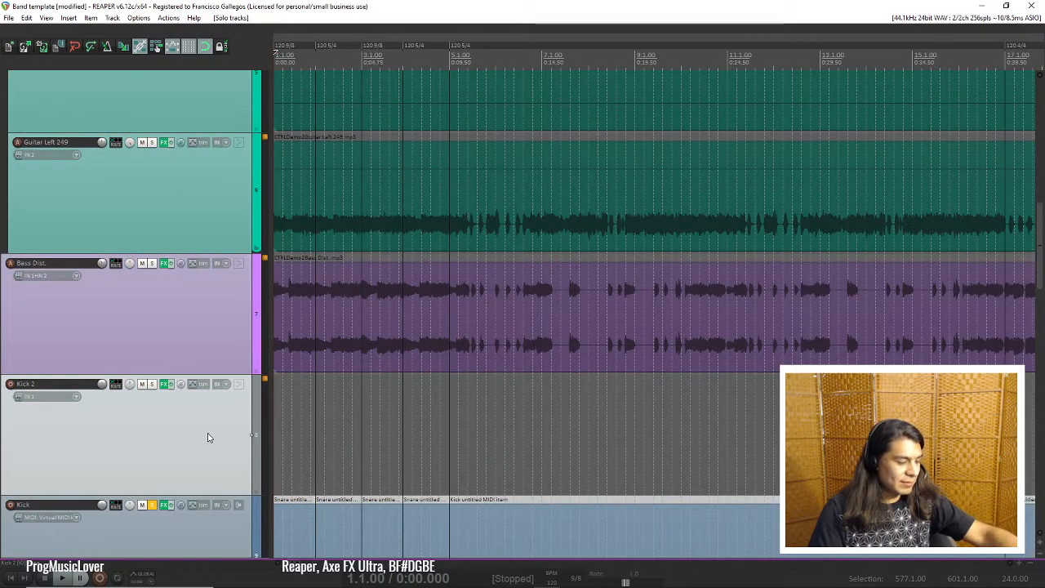
scroll(207, 438, "down", 5)
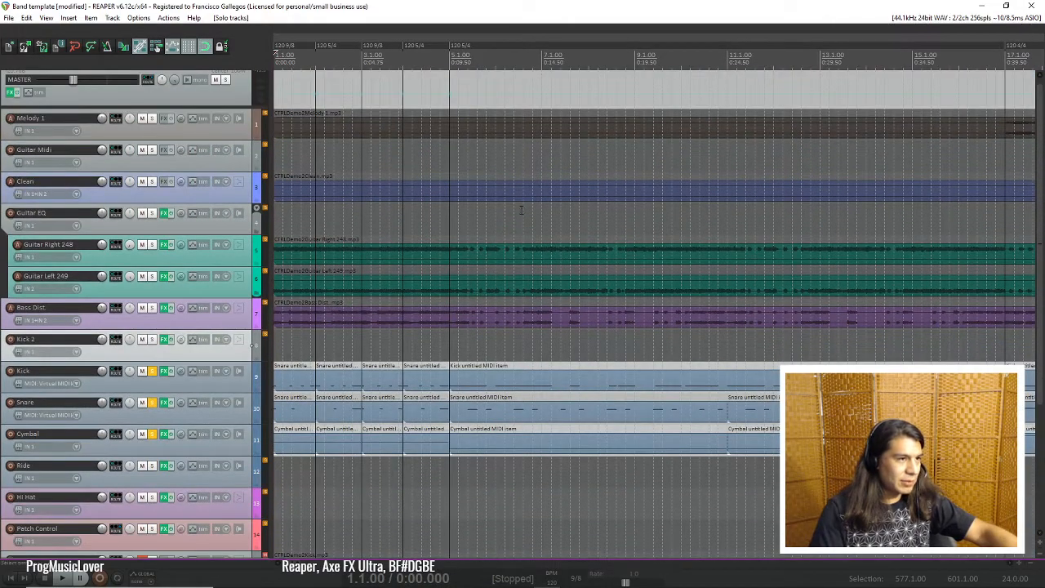
left_click_drag(828, 44, 168, 10)
mouse_move(862, 40)
left_mouse_down()
mouse_move(740, 50)
mouse_move(213, 29)
left_mouse_up()
left_click_drag(899, 43, 438, 15)
left_click_drag(951, 43, 260, 31)
left_click_drag(977, 51, 532, 47)
left_click(630, 56)
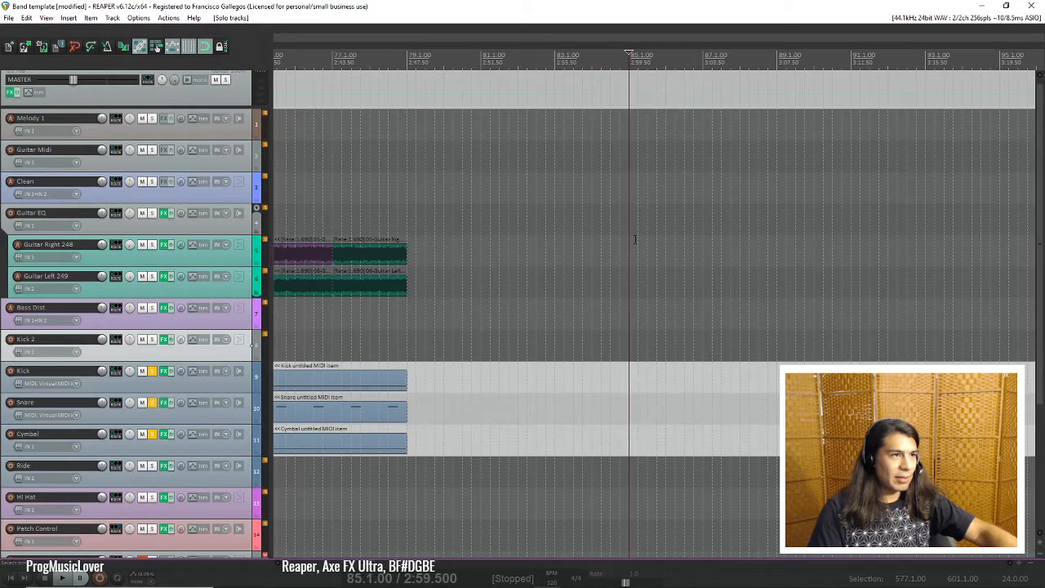
Step: Turn off solo on the Kick, Snare and Cymbal tracks
scroll(634, 271, "up", 3)
scroll(639, 280, "up", 2)
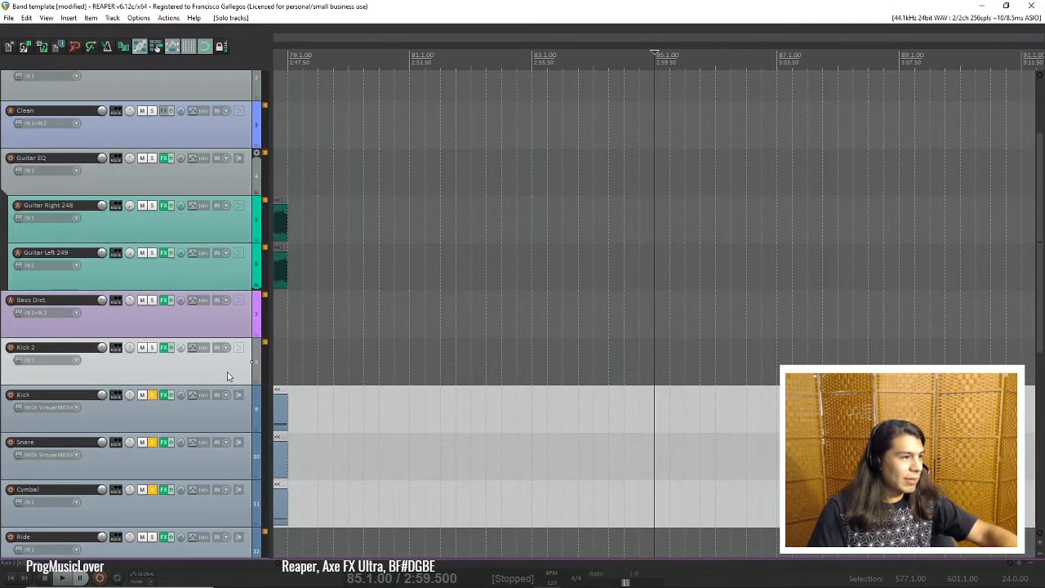
left_click(152, 396)
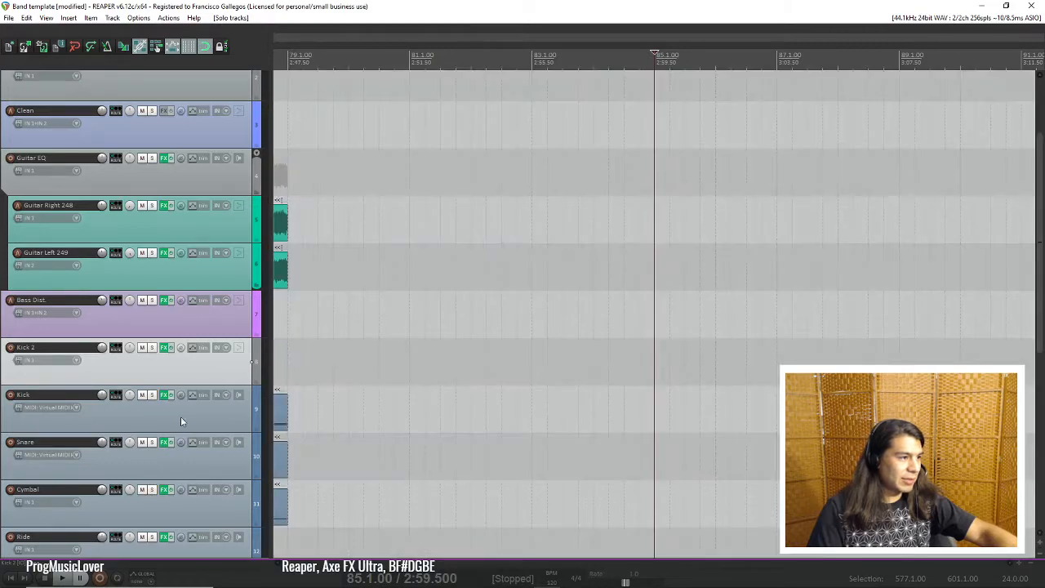
Step: Increase the height of the Kick 2 track and draw an empty MIDI item on it from measure 84 to measure 86
left_click_drag(165, 385, 165, 488)
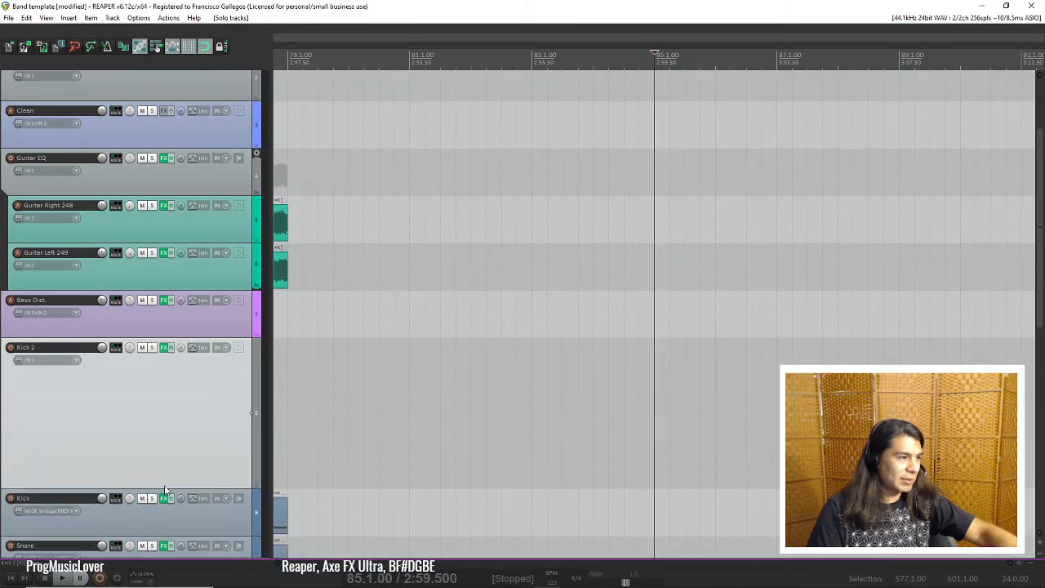
scroll(677, 409, "up", 3)
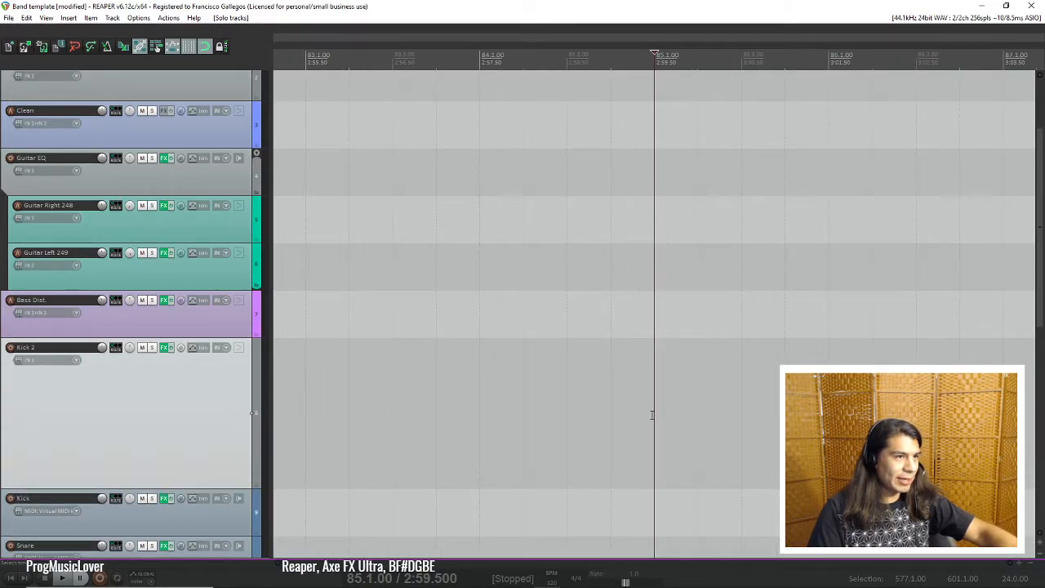
mouse_move(480, 412)
left_mouse_down()
mouse_move(873, 415)
mouse_move(829, 415)
left_mouse_up()
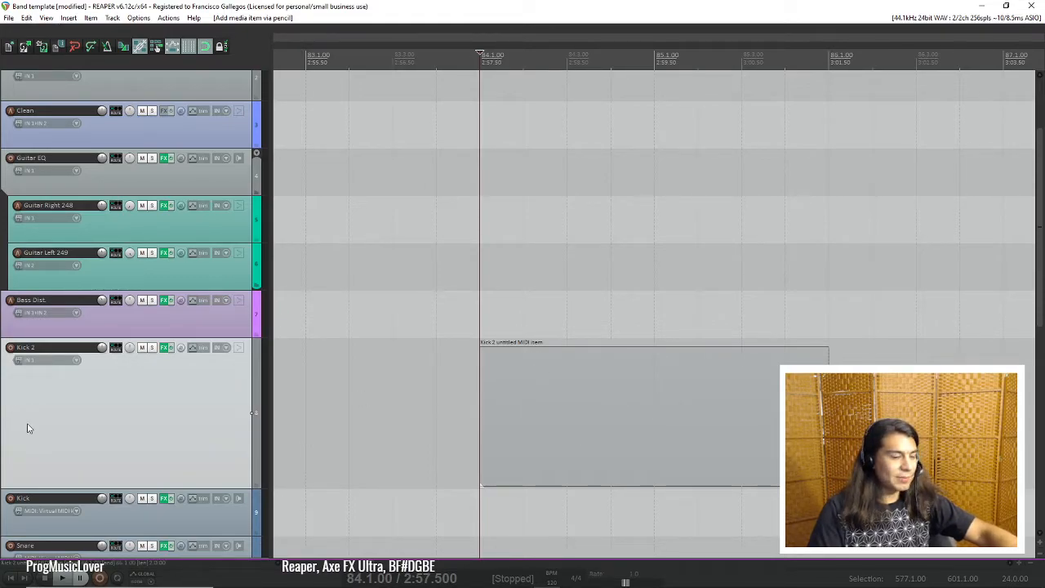
Step: Replace the sorrow_kick_06 sampler in the Kick 2 track's FX chain with a new ReaSamplOmatic5000 instance
left_click(165, 347)
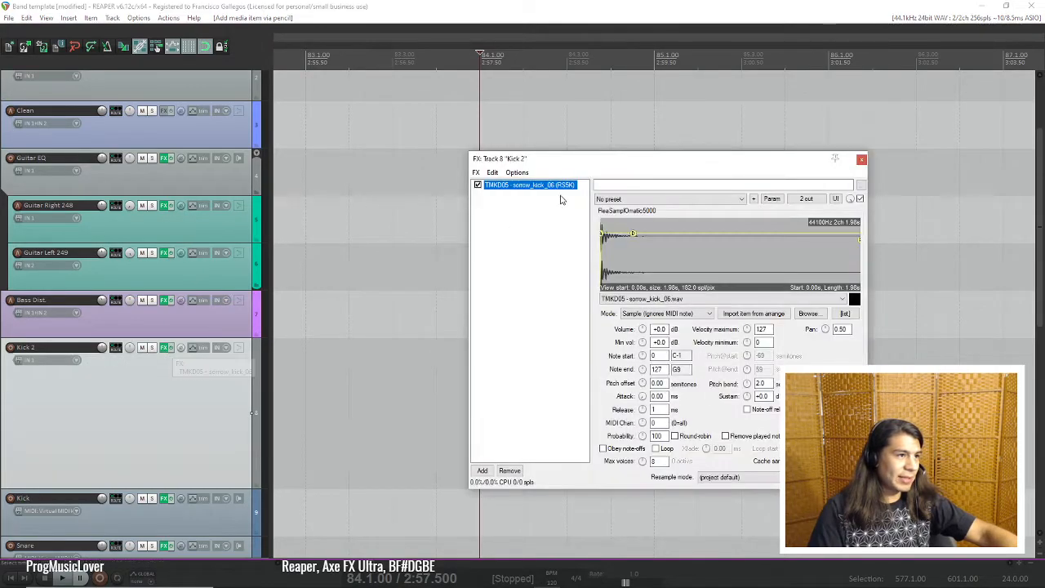
left_click(510, 471)
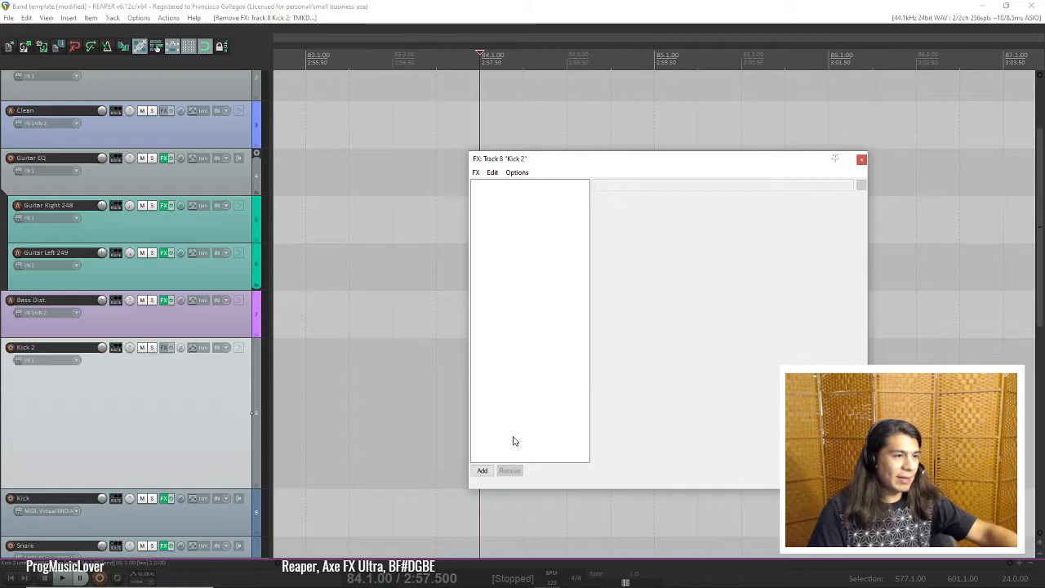
left_click_drag(740, 163, 622, 152)
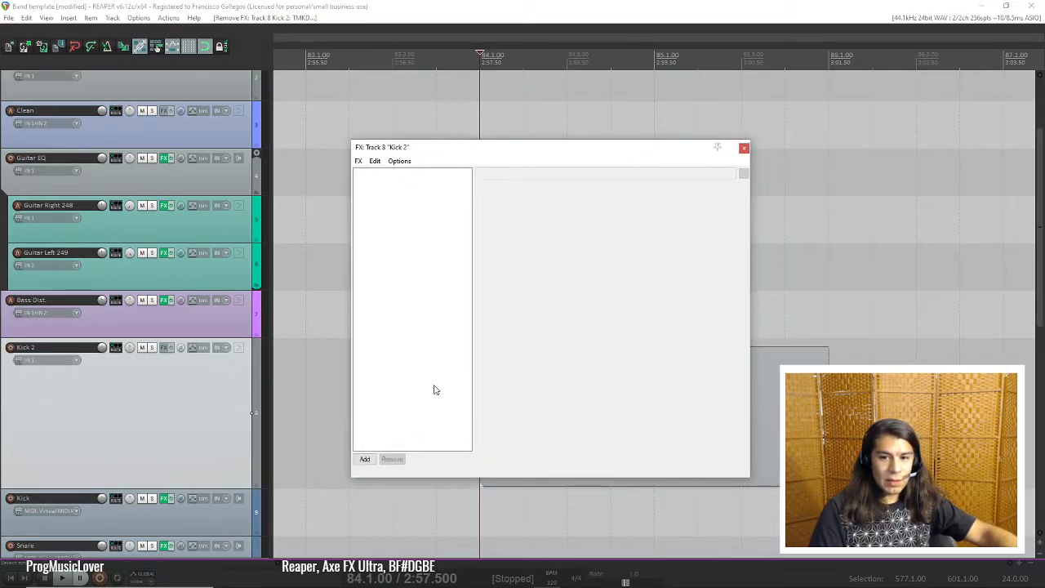
left_click(365, 459)
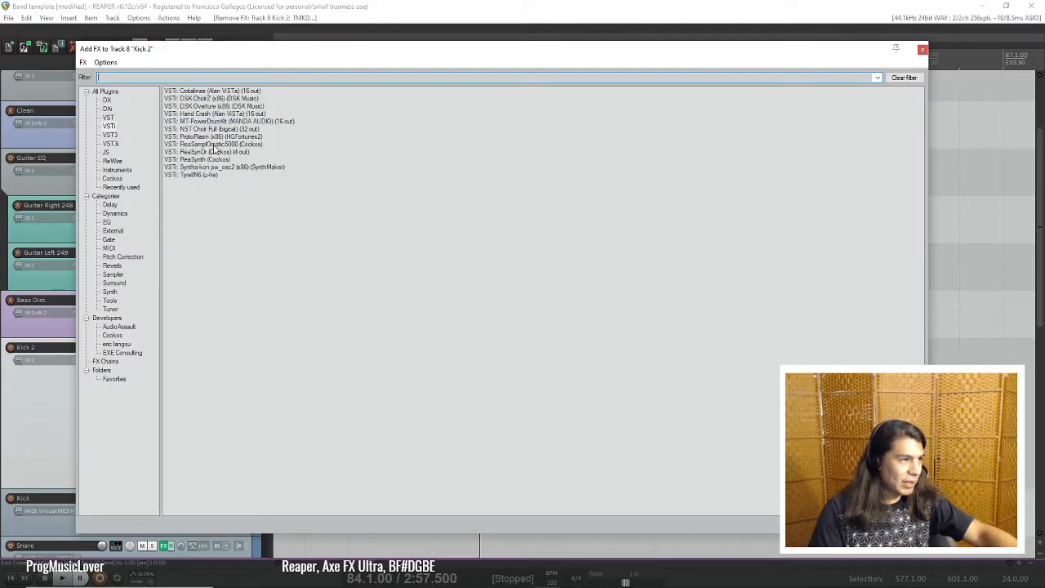
double_click(217, 144)
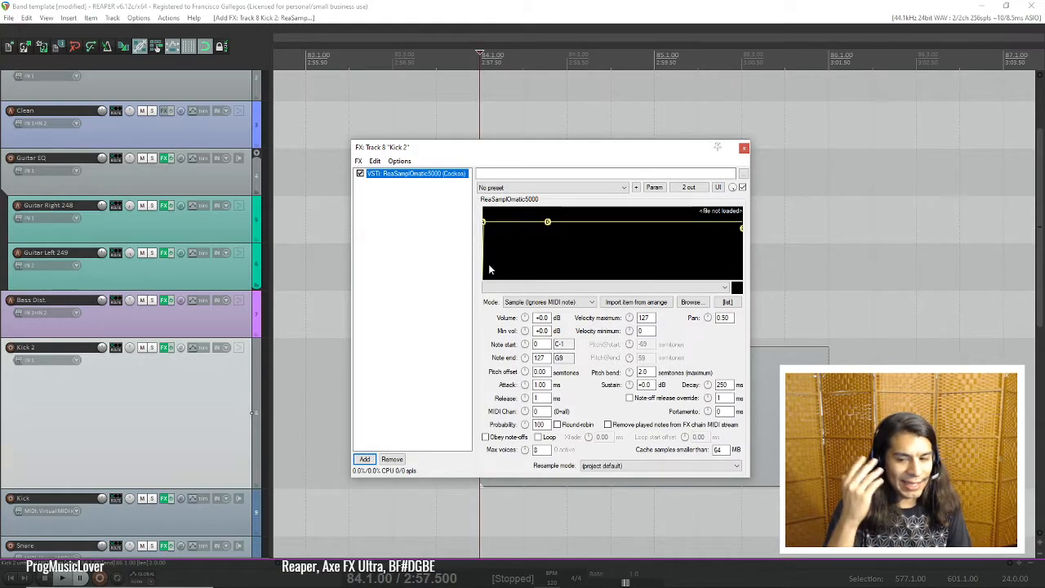
Step: Load the TMKD06 - Lethal_kick_06 sample into the sampler from the WAV folder of TMKD_Kick6_Lethal in Kick drum samples
left_click(691, 302)
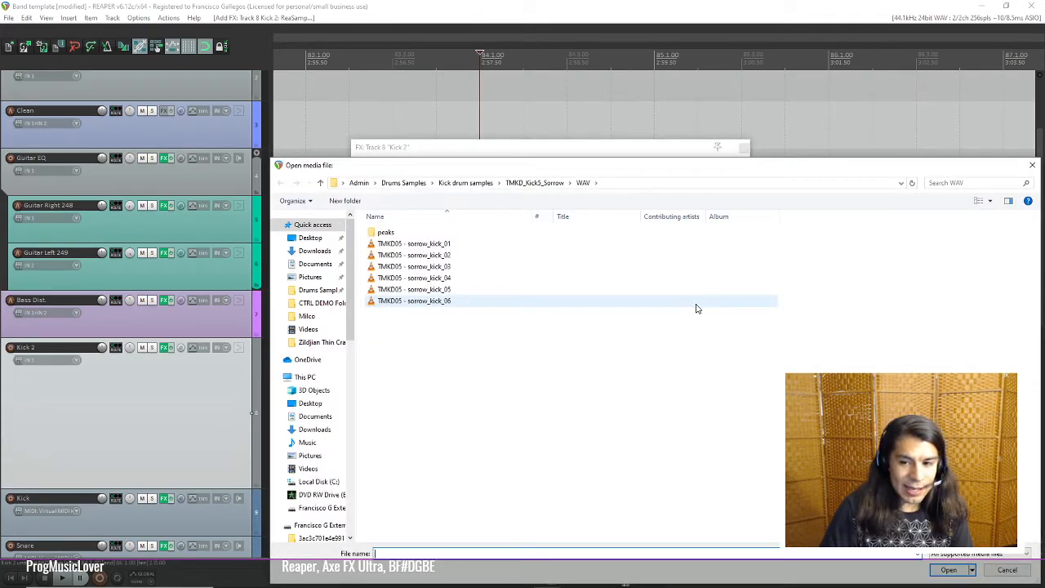
left_click(466, 182)
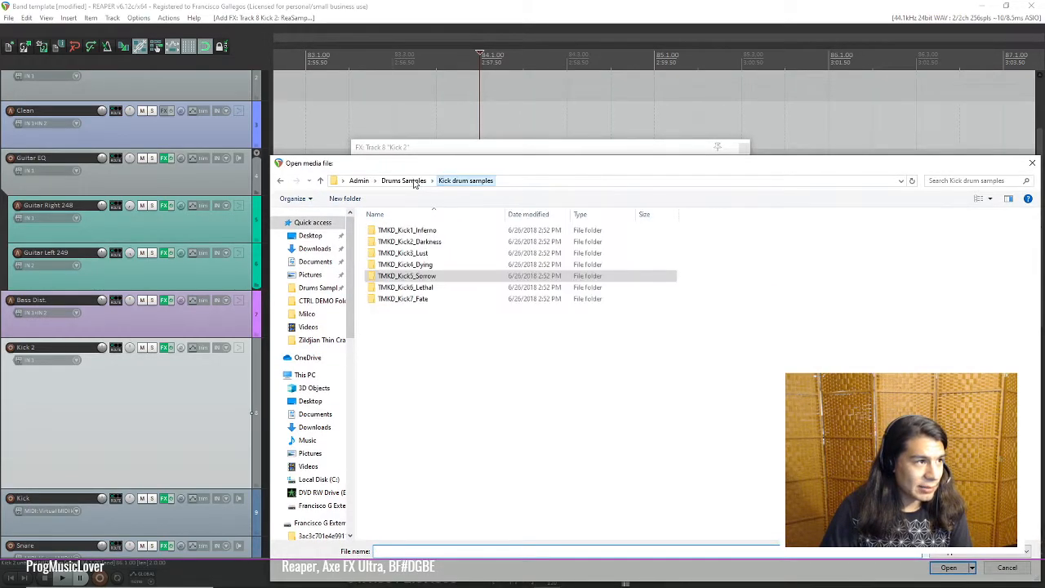
left_click(403, 181)
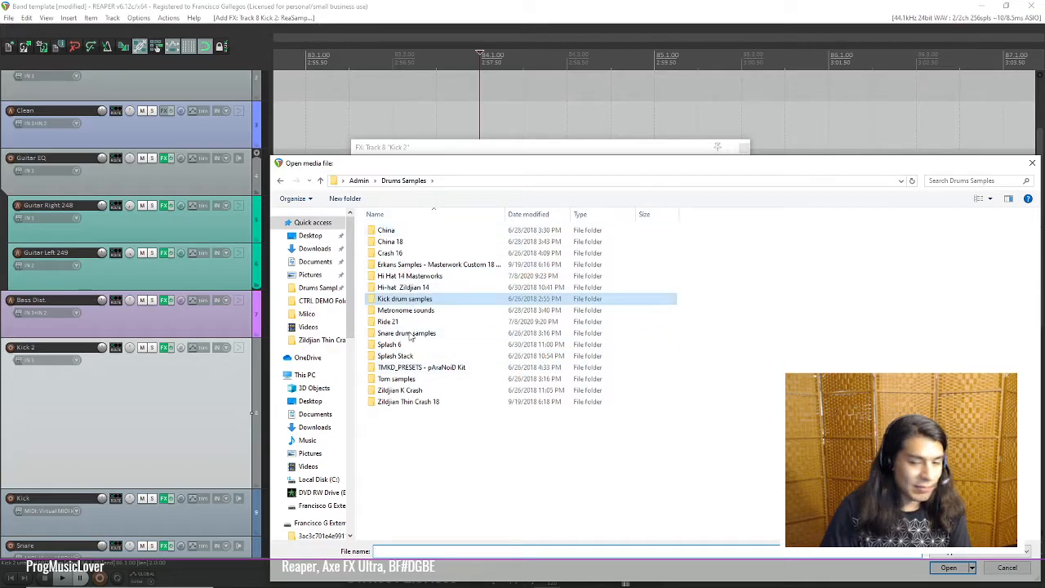
double_click(423, 301)
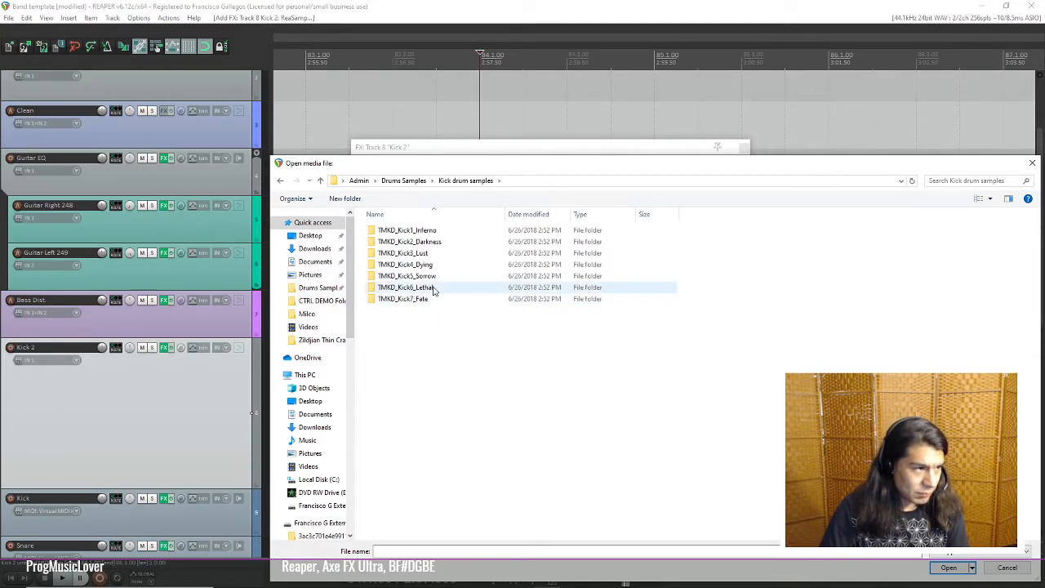
double_click(422, 288)
double_click(417, 254)
left_click_drag(445, 214, 552, 214)
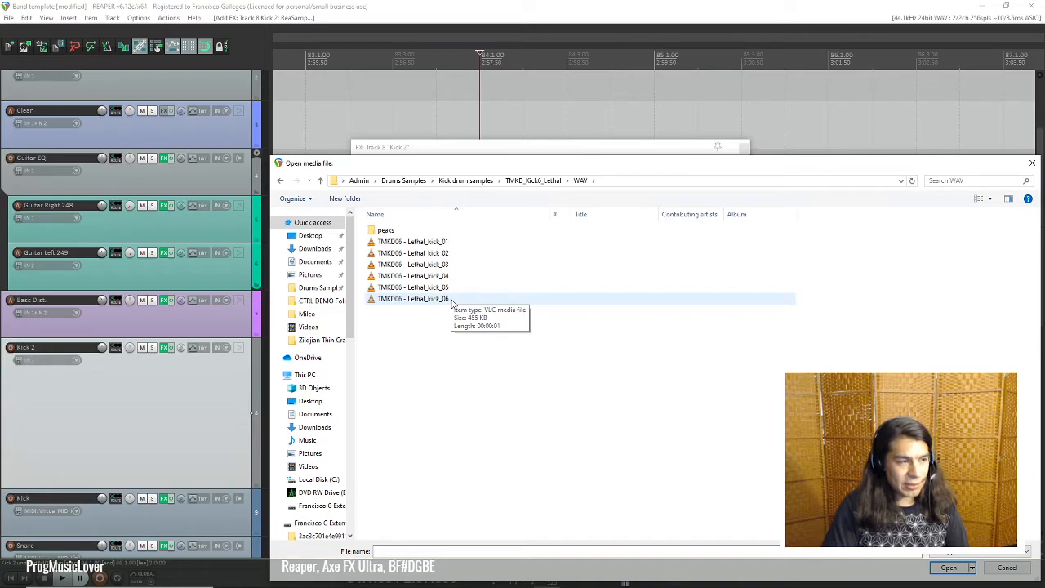
double_click(452, 303)
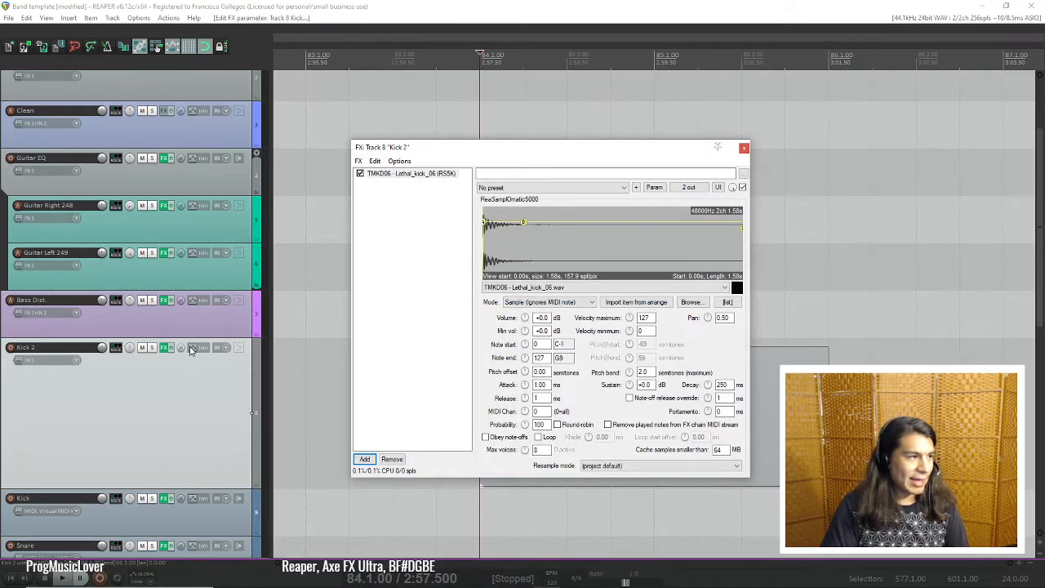
Step: Raise the master track volume slightly and preview the loaded kick sample
scroll(190, 352, "up", 3)
left_click(80, 88)
left_click_drag(79, 89, 90, 88)
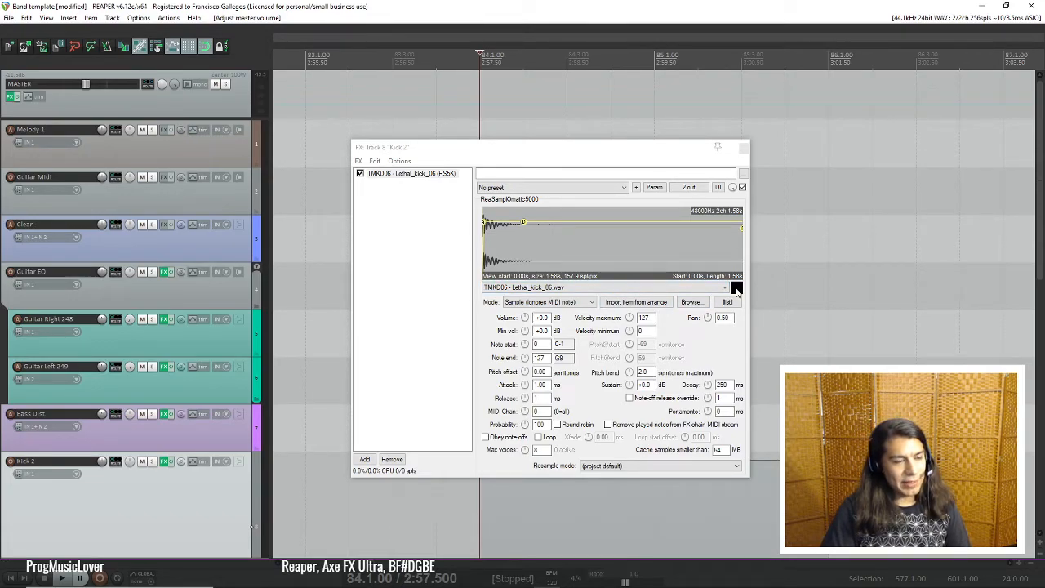
left_click(736, 290)
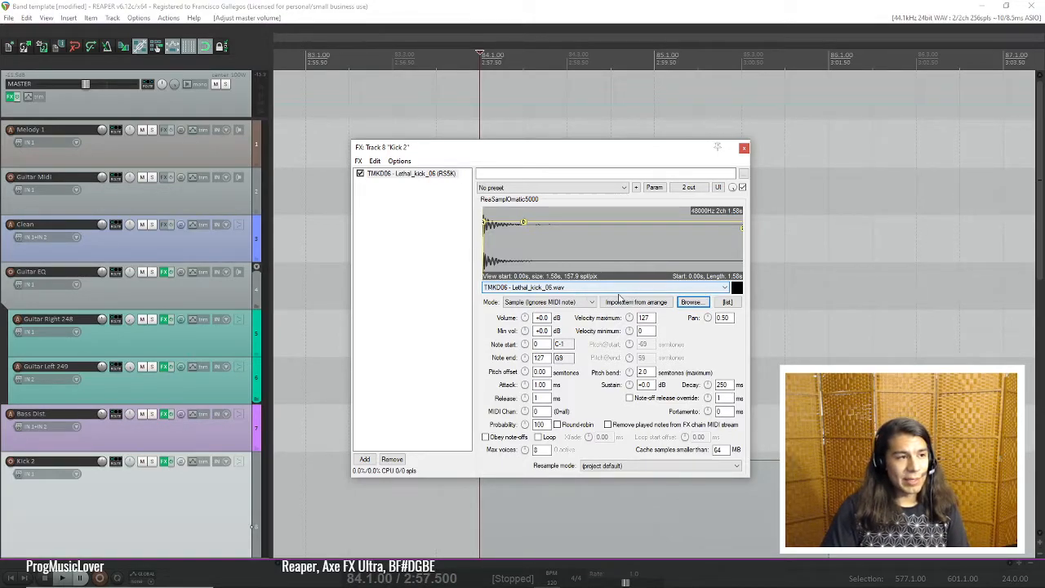
Step: Look through the sampler's list of Lethal kick samples and close the Kick 2 FX window
left_click(619, 296)
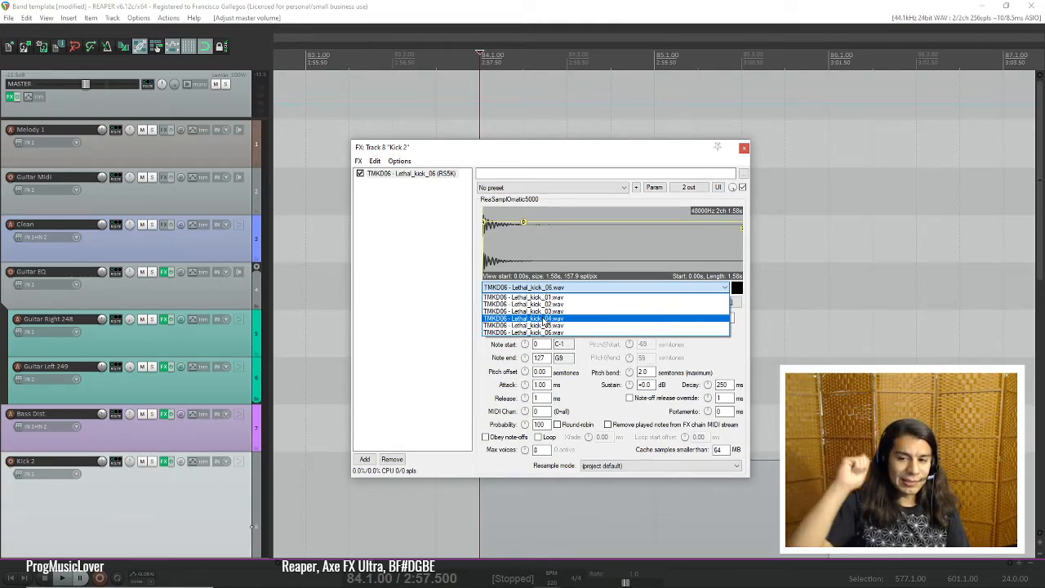
left_click(417, 339)
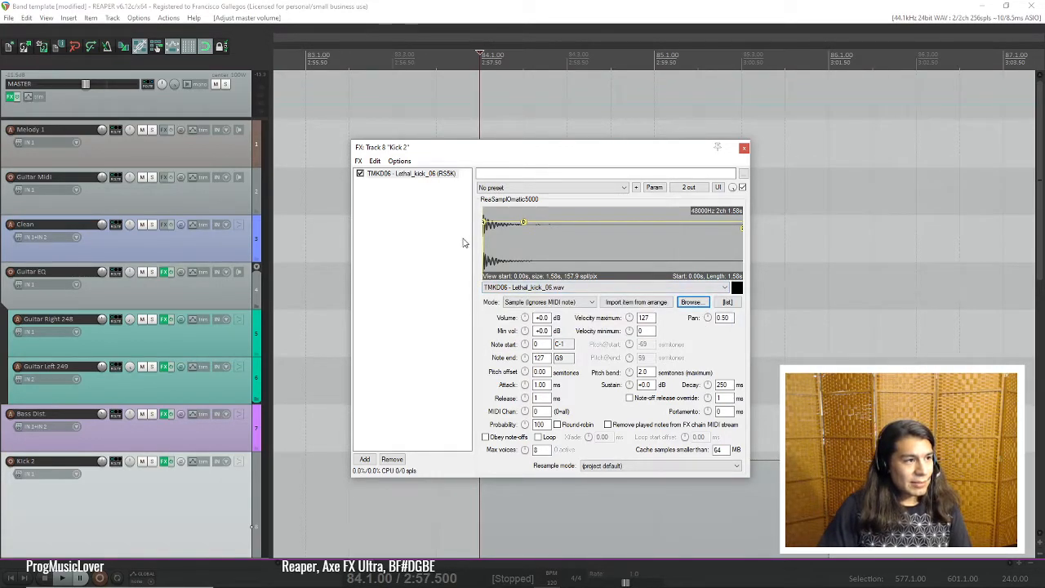
left_click(744, 149)
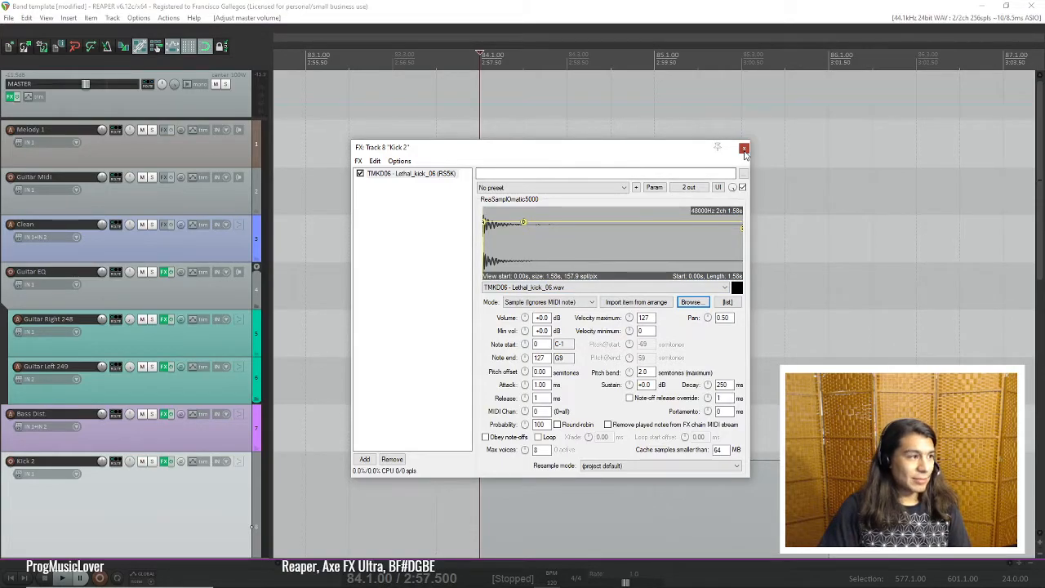
Step: Open the Kick 2 MIDI item in the MIDI editor and audition the kick on the piano keys from C3 down to D2
scroll(236, 462, "down", 2)
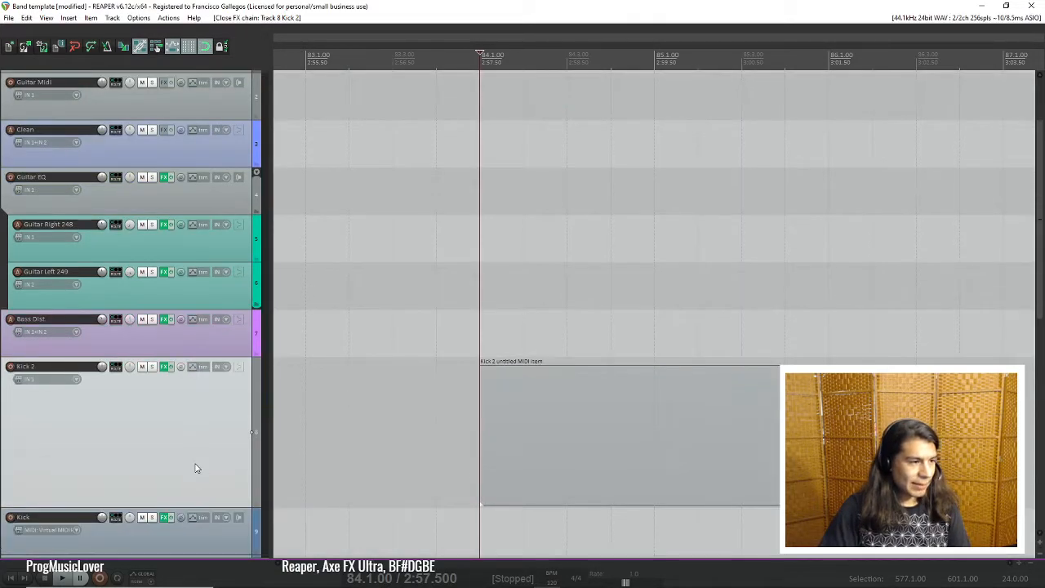
double_click(493, 368)
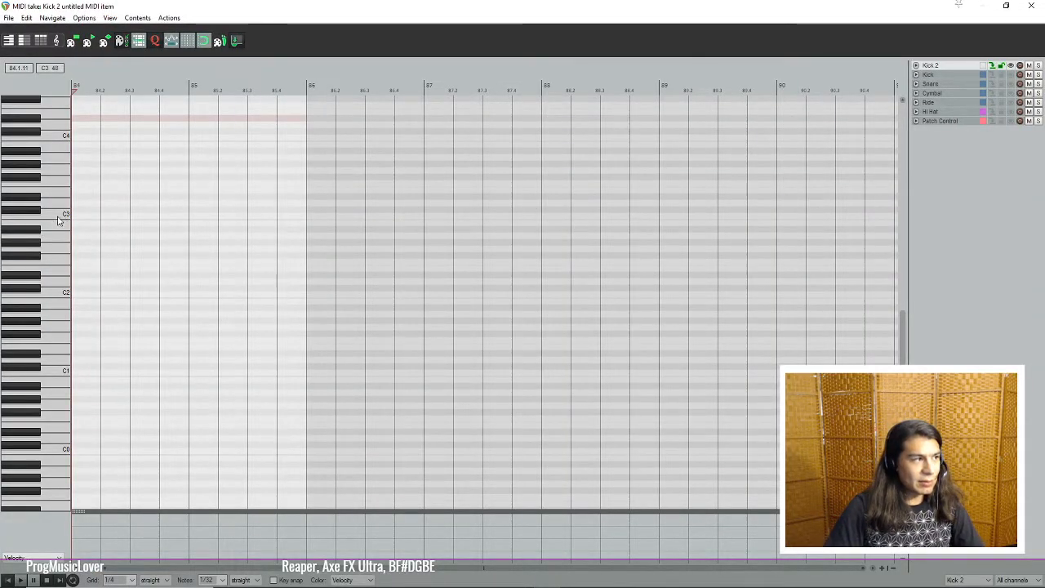
left_click_drag(58, 216, 51, 281)
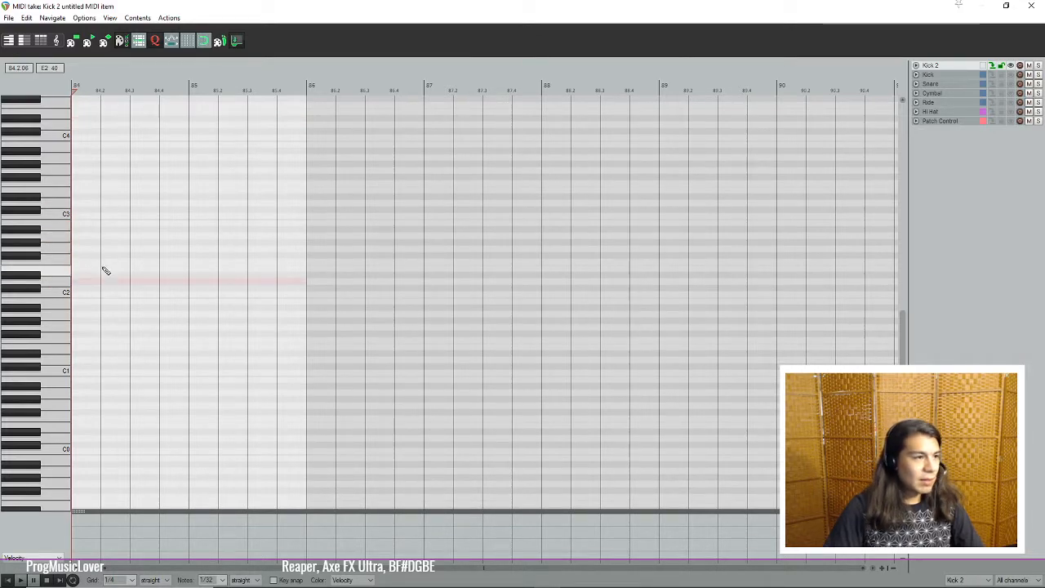
Step: Try a 1/16 grid in the MIDI editor and settle on a 1/8 grid
scroll(110, 298, "up", 3)
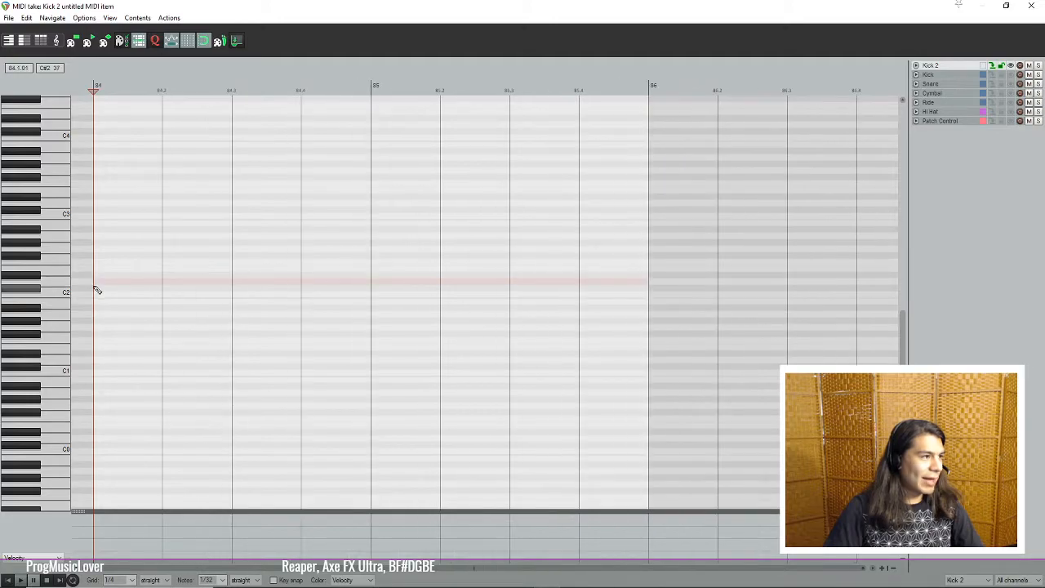
scroll(96, 290, "up", 1)
scroll(103, 299, "up", 4)
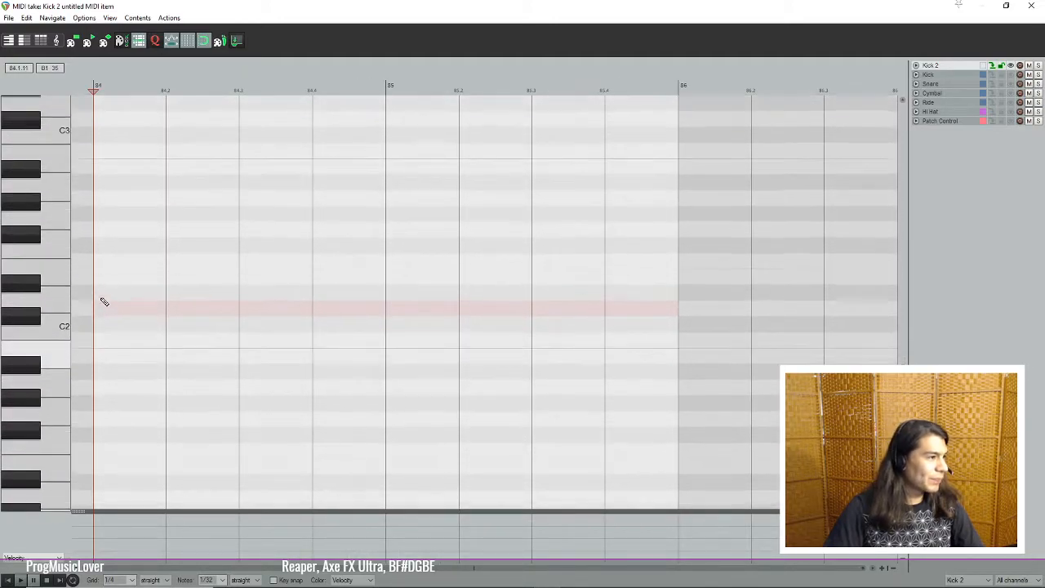
left_click(131, 580)
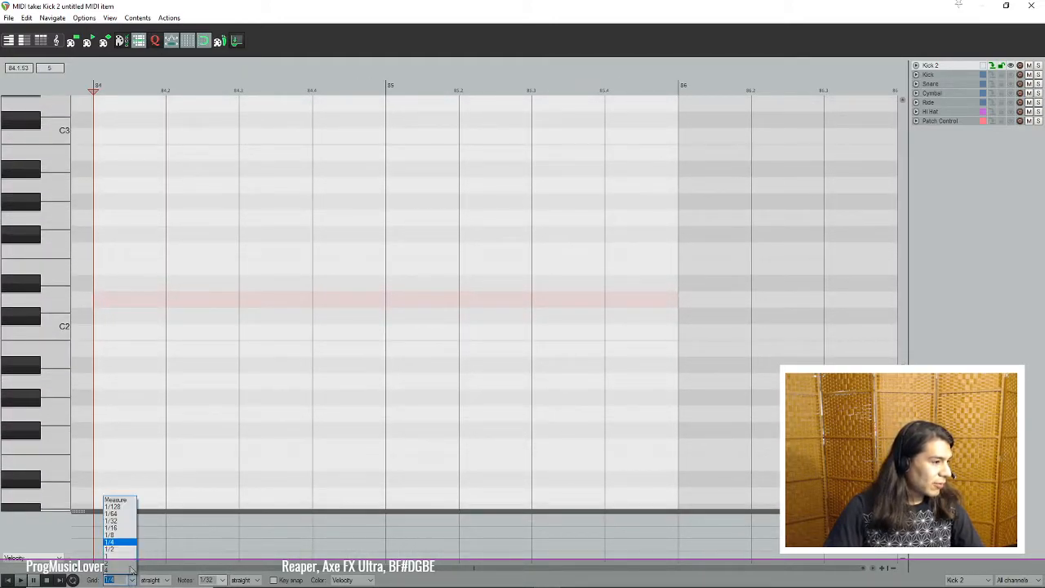
left_click(121, 530)
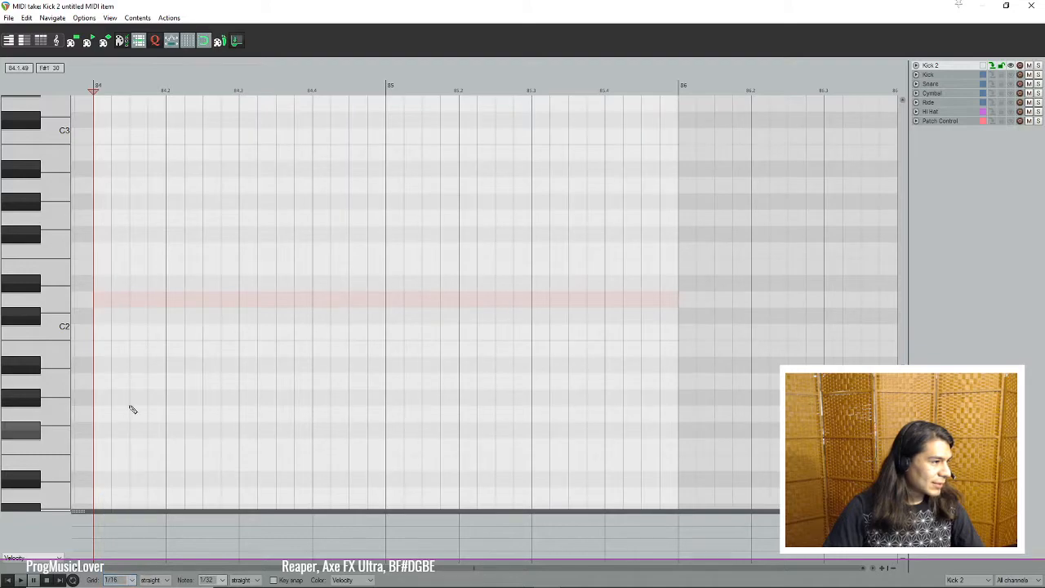
left_click(131, 581)
left_click(121, 541)
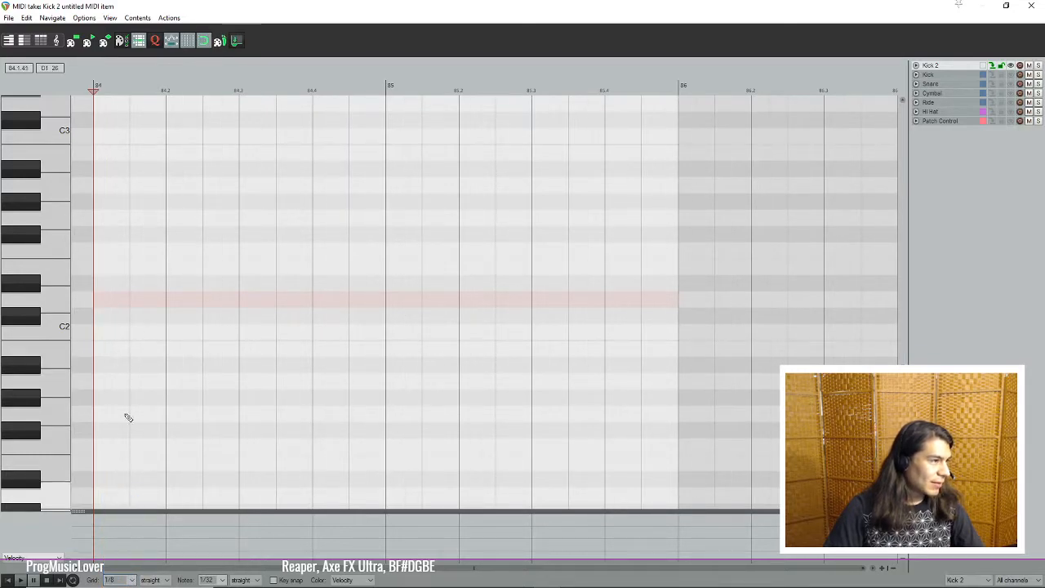
Step: Draw a kick note on D2 at every 1/8 division of measure 84 and play the pattern back
left_click(100, 303)
left_click(134, 302)
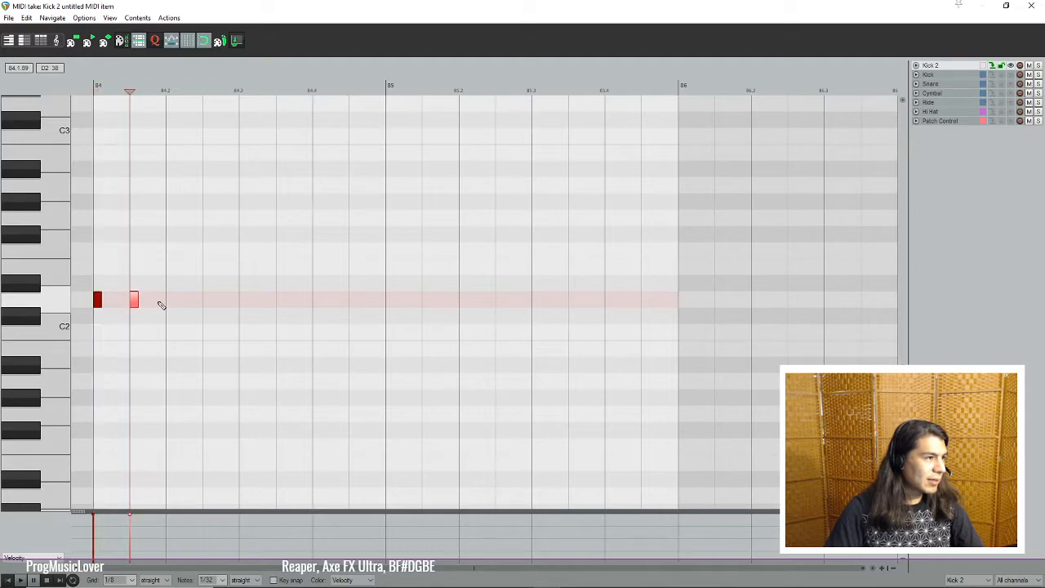
left_click(171, 304)
left_click(224, 303)
left_click_drag(245, 304, 280, 302)
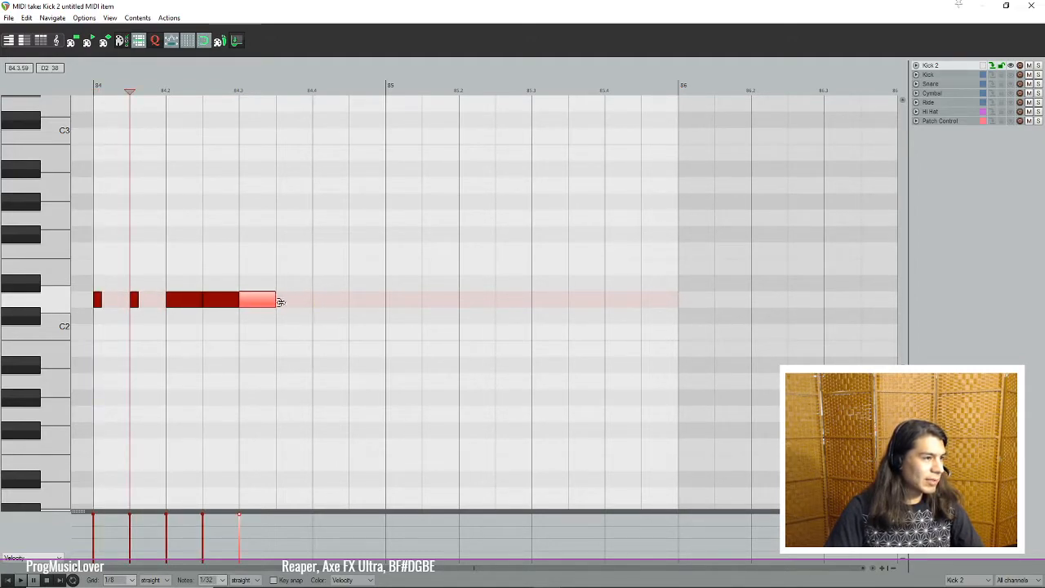
left_click(297, 305)
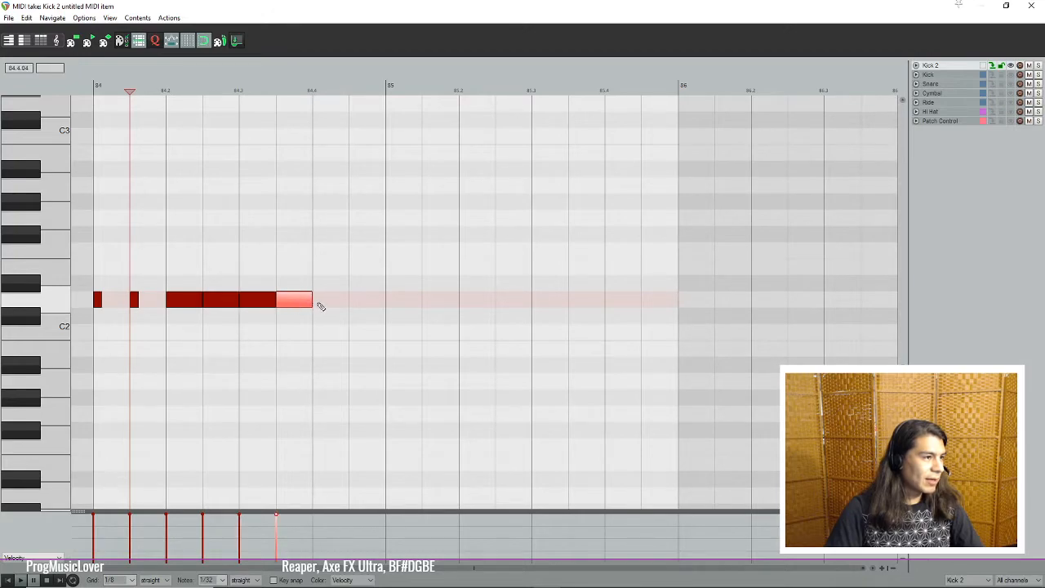
left_click(341, 306)
left_click(364, 309)
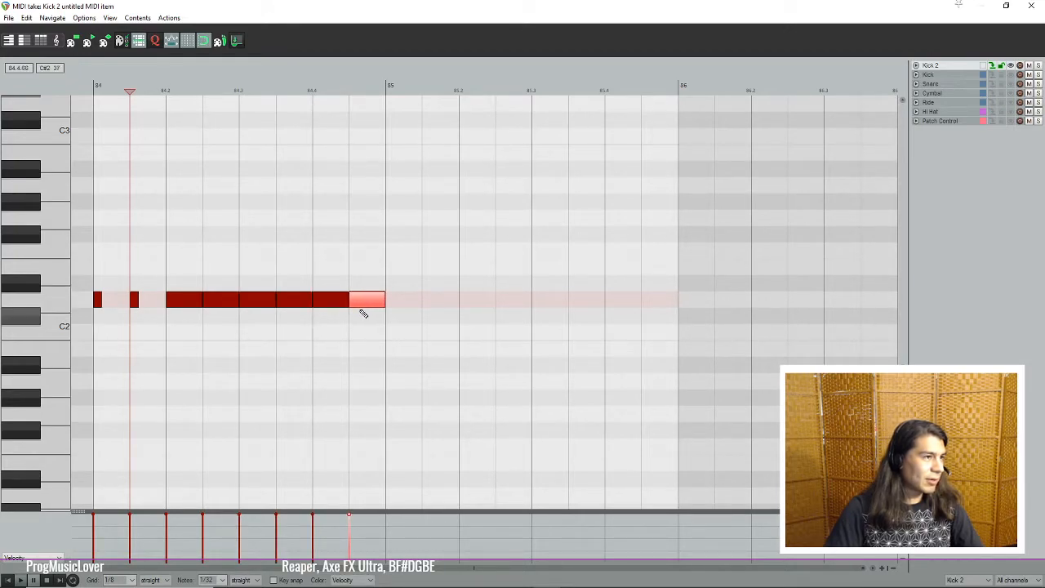
key("space")
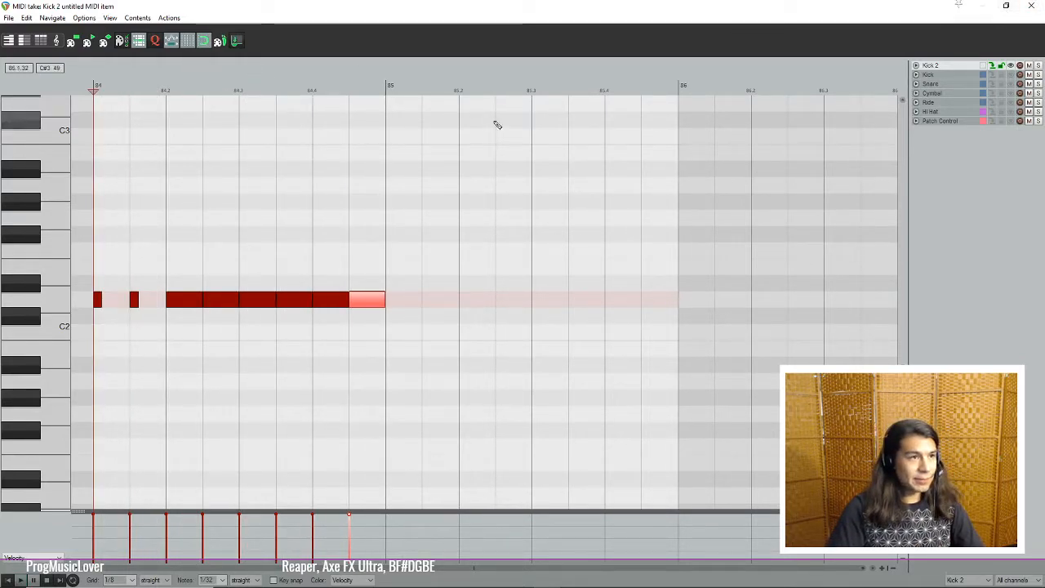
left_click(1031, 6)
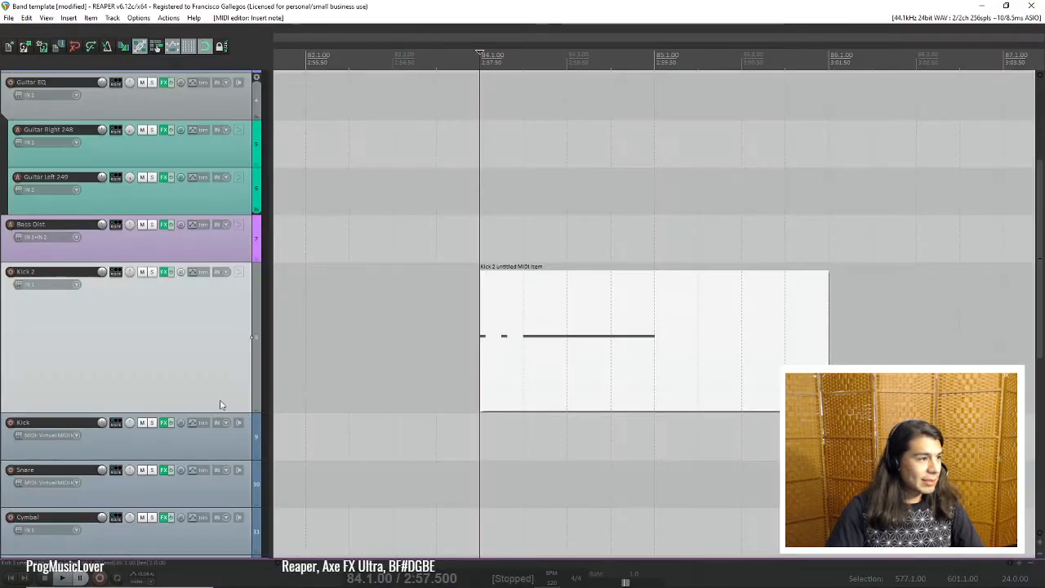
Step: Open the Cymbal track's FX chain and compare the sample and note range settings of its three crash samplers
scroll(138, 387, "down", 3)
left_click(194, 406)
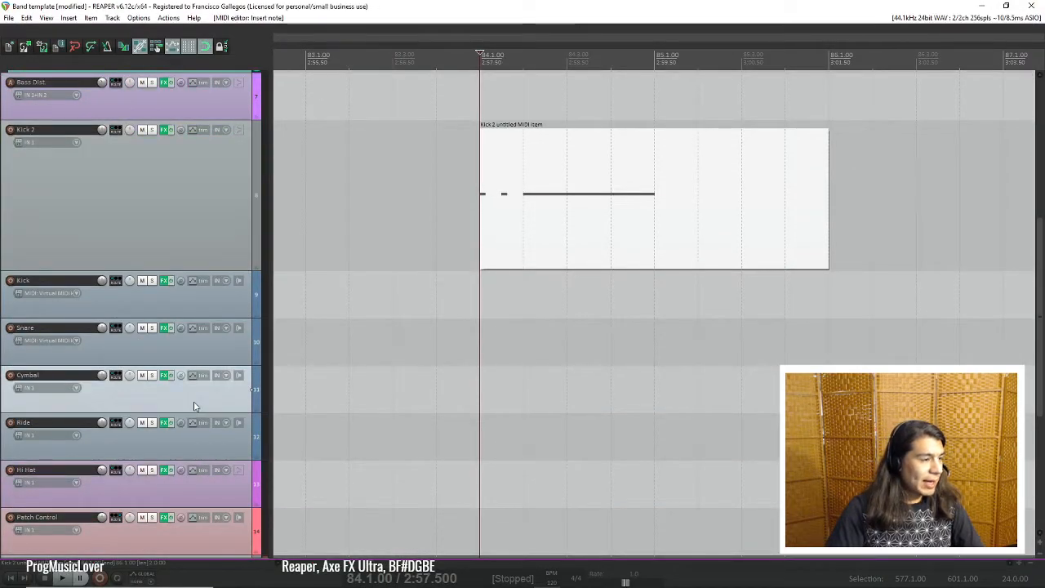
left_click(163, 375)
left_click_drag(332, 174, 519, 171)
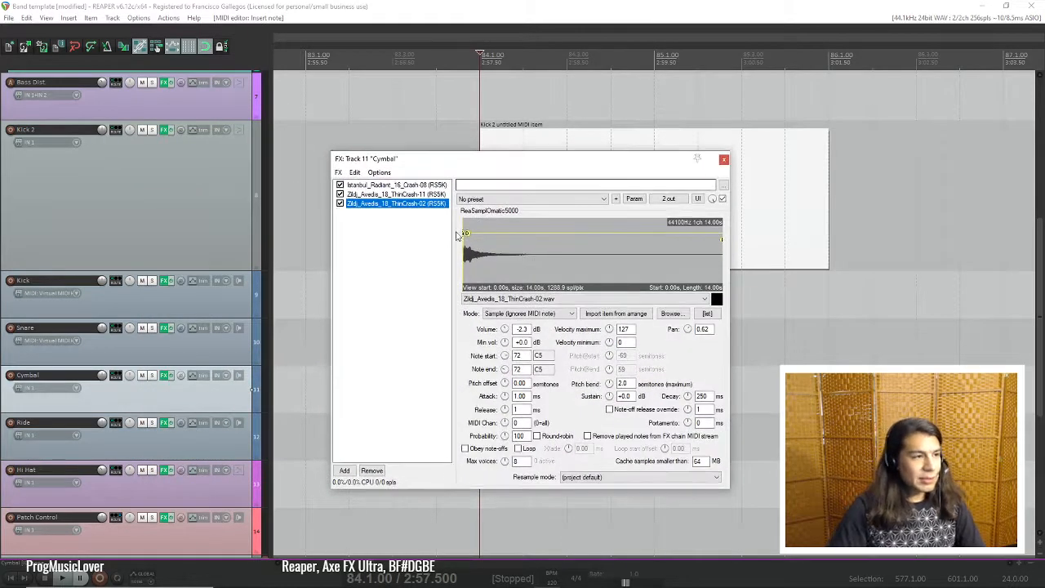
left_click(390, 186)
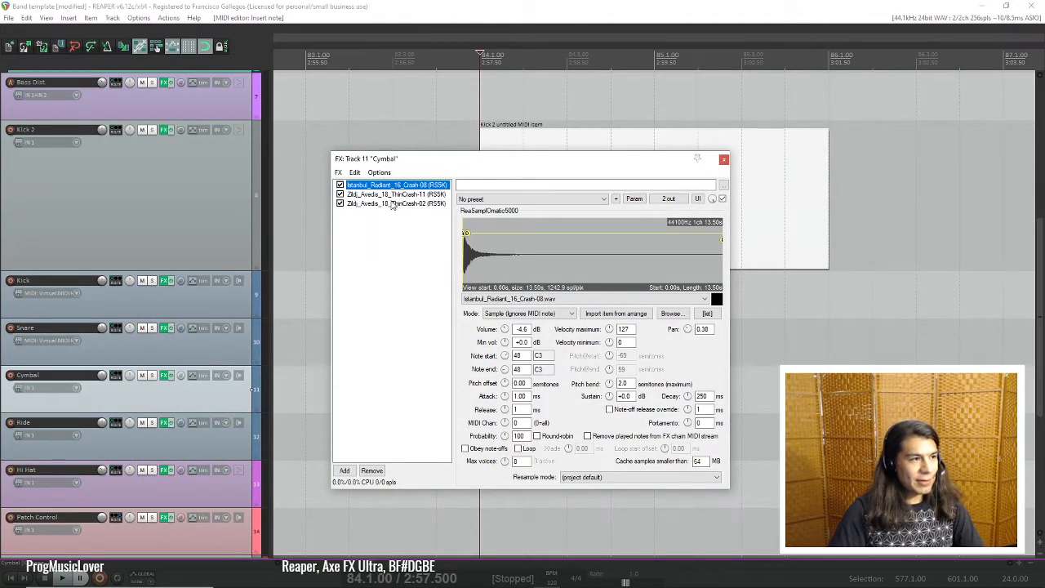
left_click(387, 194)
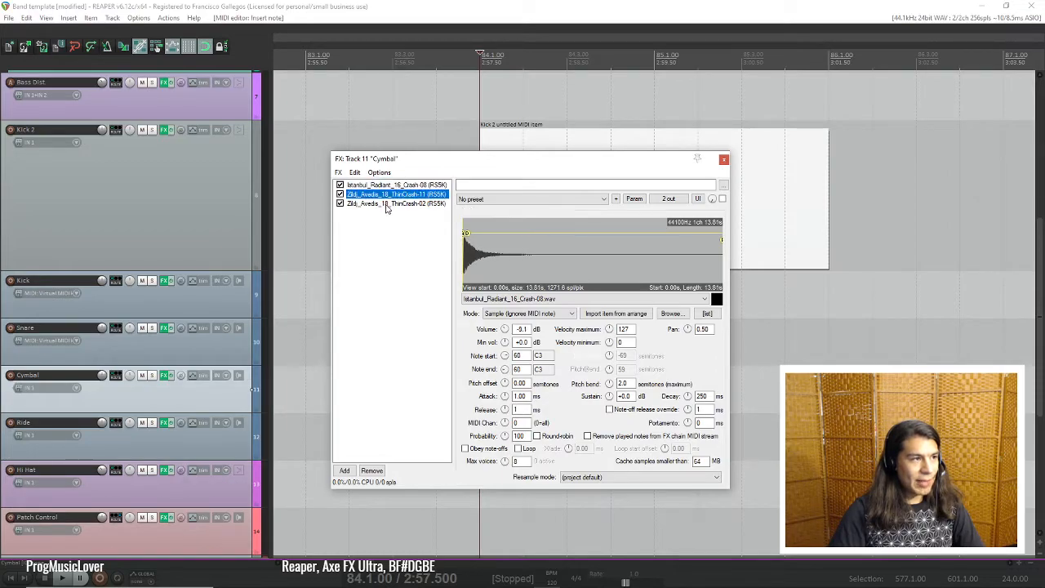
left_click(388, 203)
left_click(391, 186)
left_click(391, 195)
left_click(390, 203)
left_click(393, 240)
left_click(390, 186)
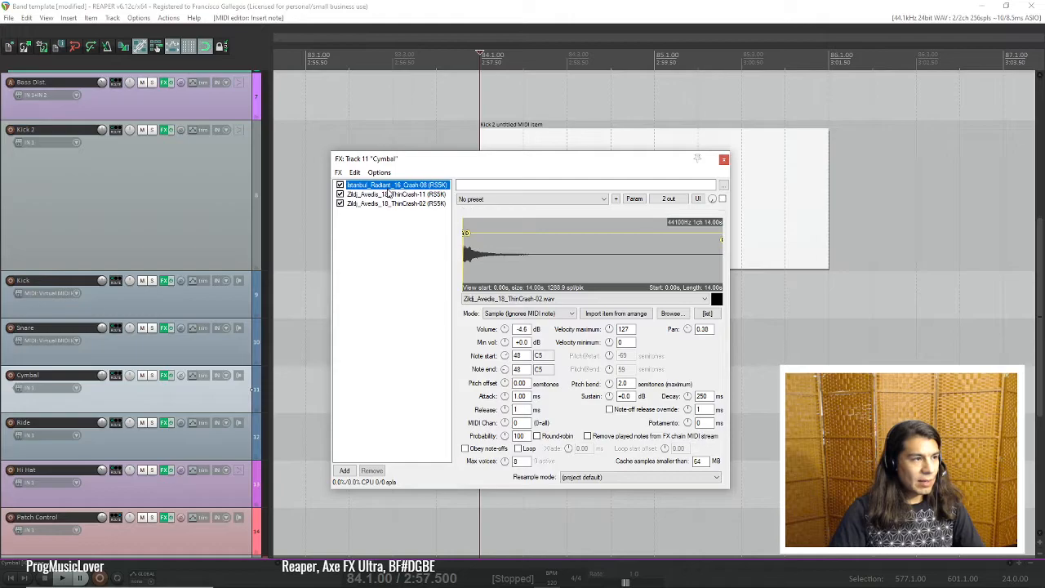
Step: Review the waveform, volume and pan settings of each crash sampler in the Cymbal track's FX chain
left_click(395, 236)
left_click(400, 195)
left_click(401, 204)
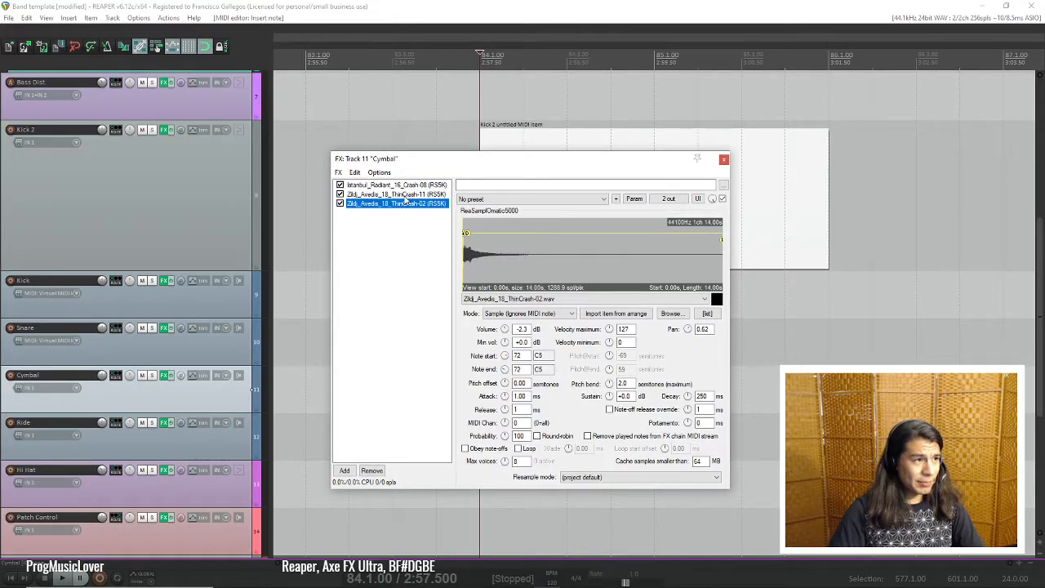
left_click(403, 195)
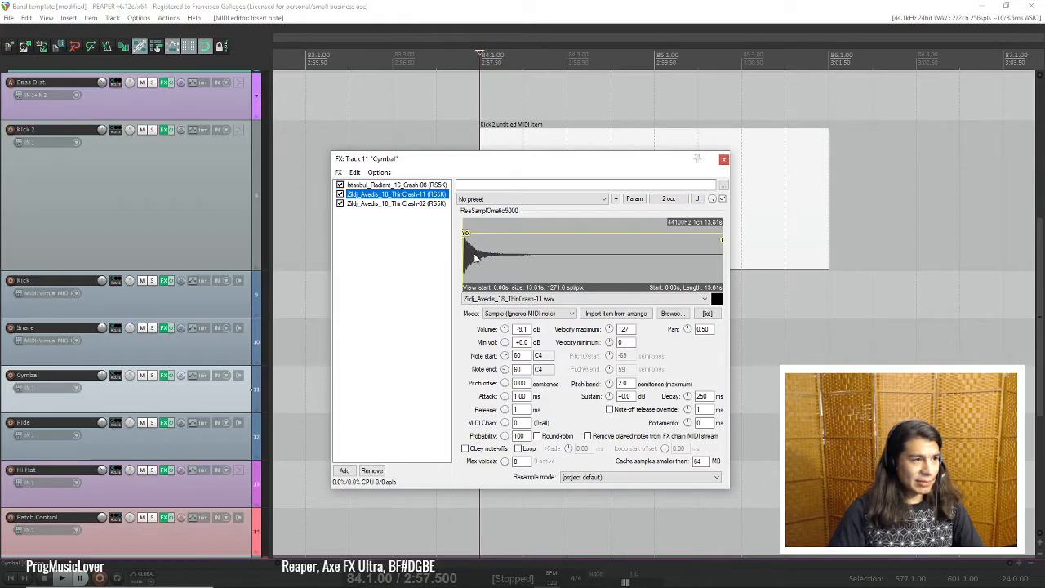
left_click(366, 205)
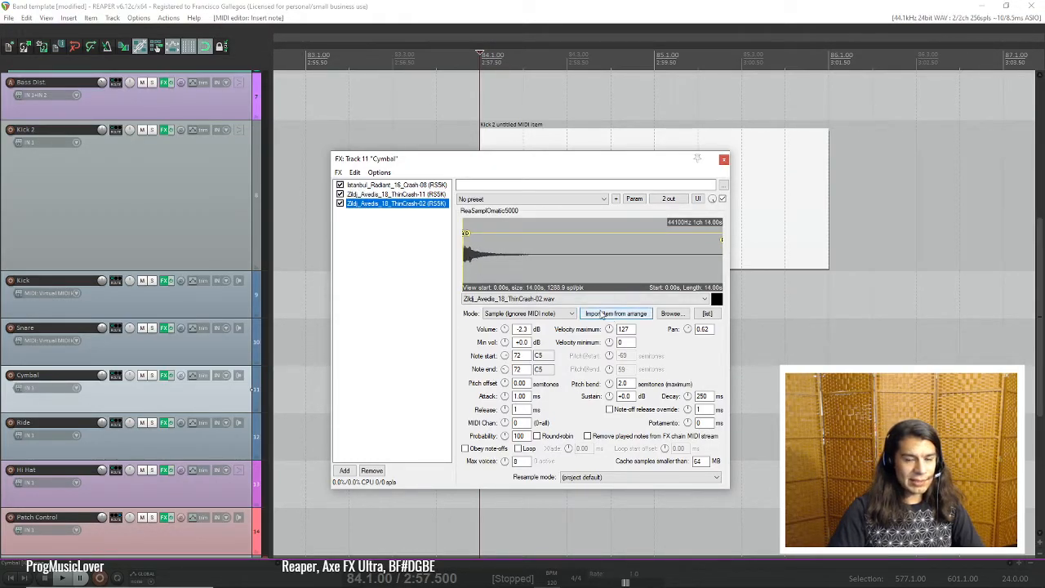
left_click(413, 195)
key("Up")
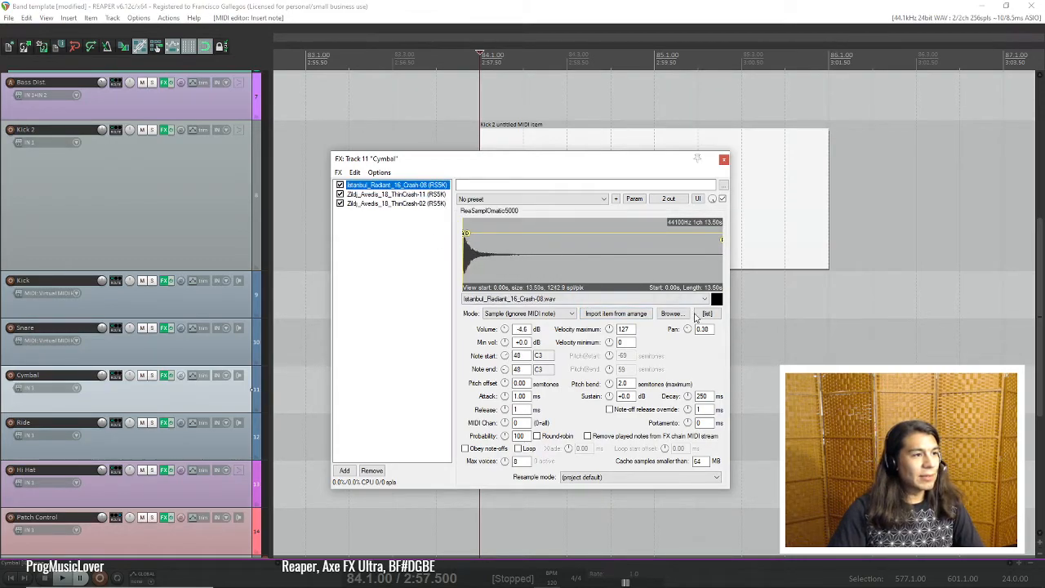
Step: Audition the Istanbul Radiant and Zildjian Avedis crash samples from their samplers
left_click(719, 301)
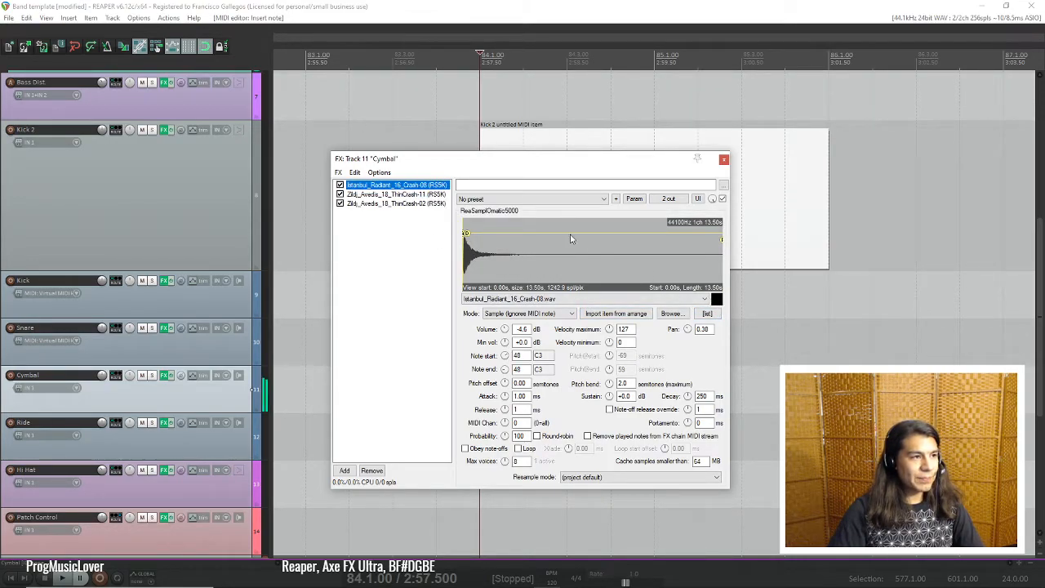
left_click(411, 195)
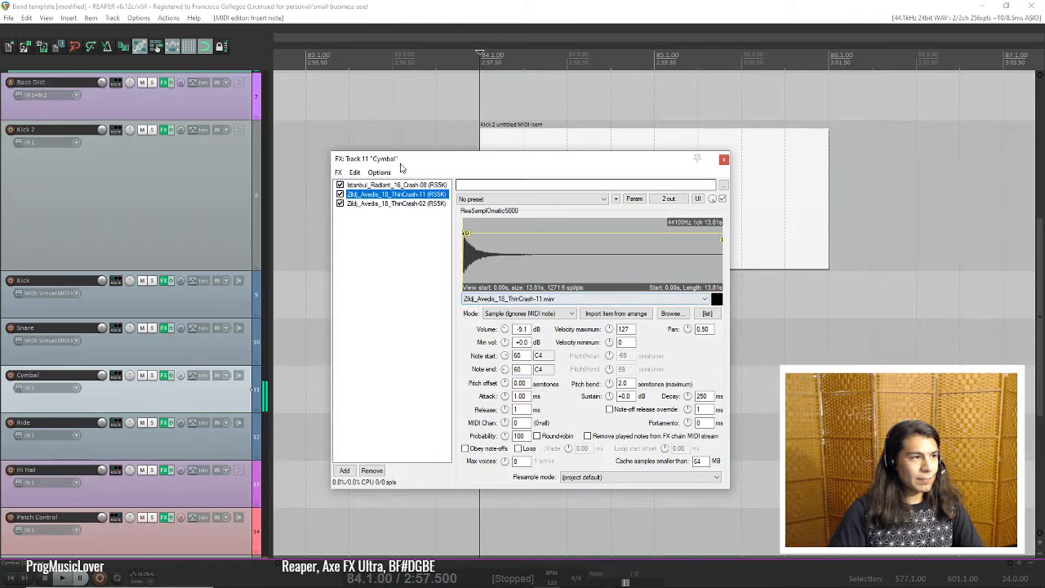
left_click(403, 202)
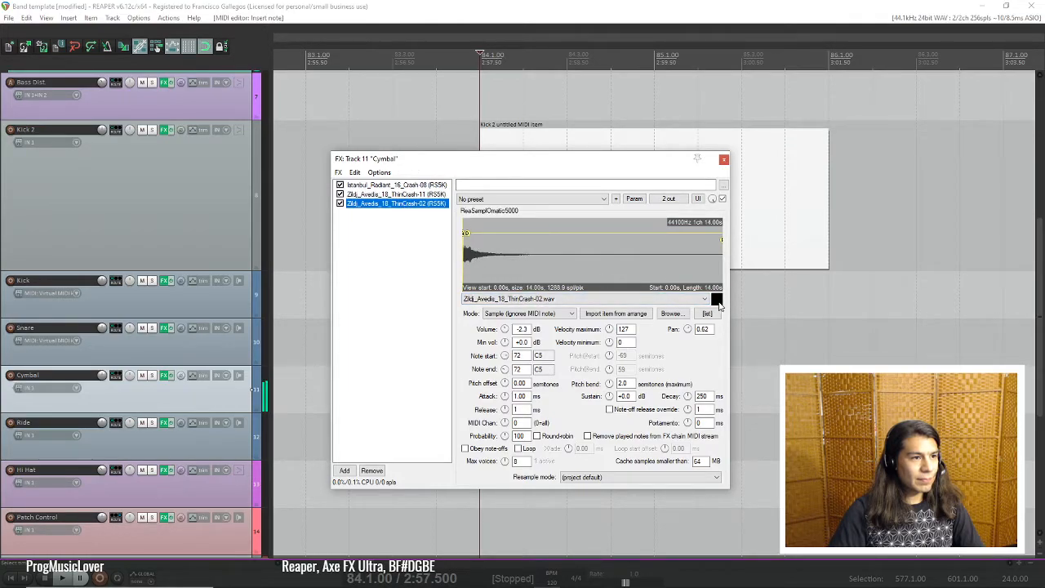
Step: Check the start and end notes assigned to the three crash samplers and close the Cymbal FX chain
left_click(398, 187)
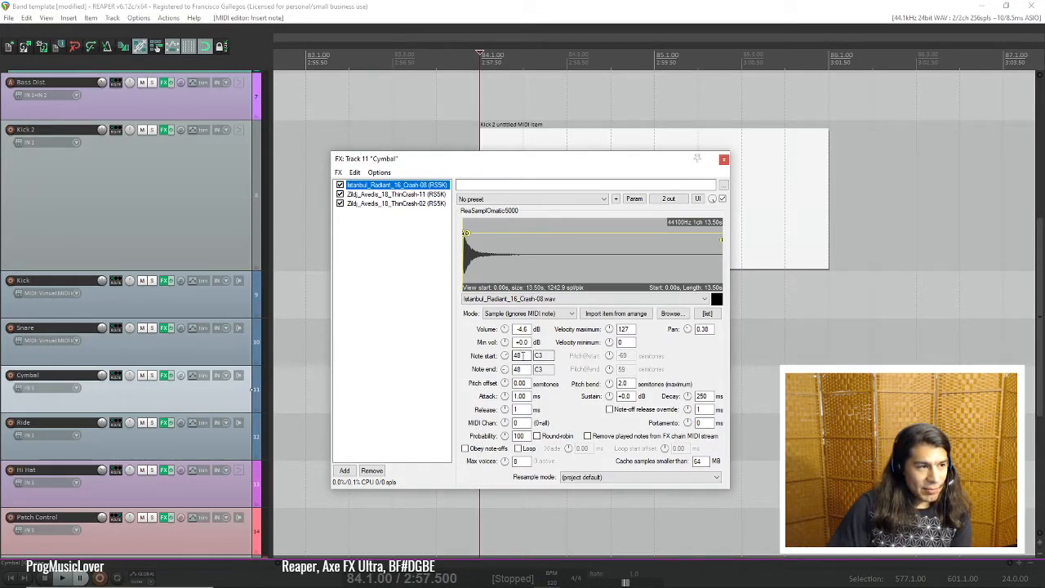
left_click(539, 356)
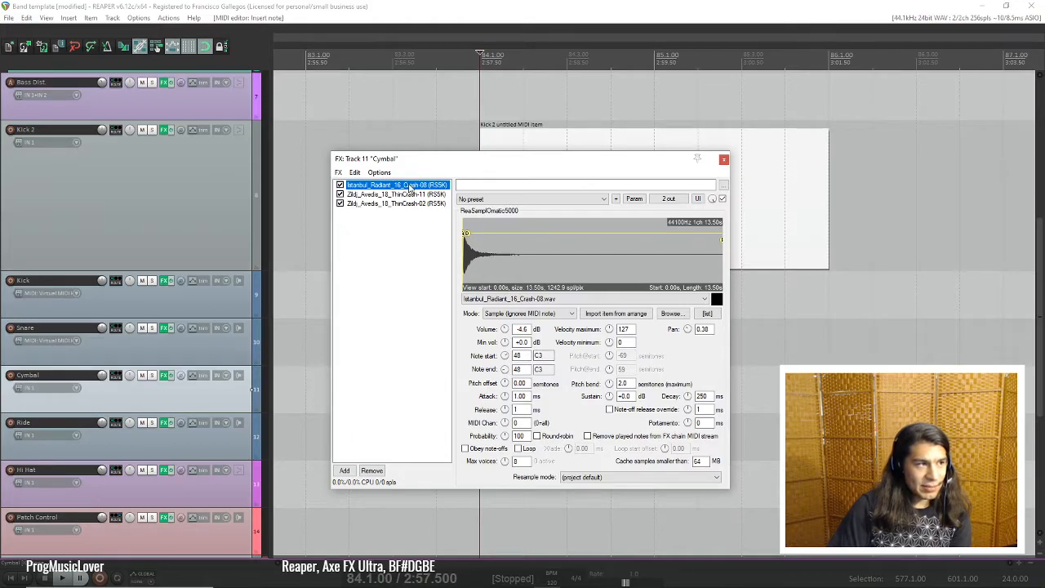
left_click(359, 196)
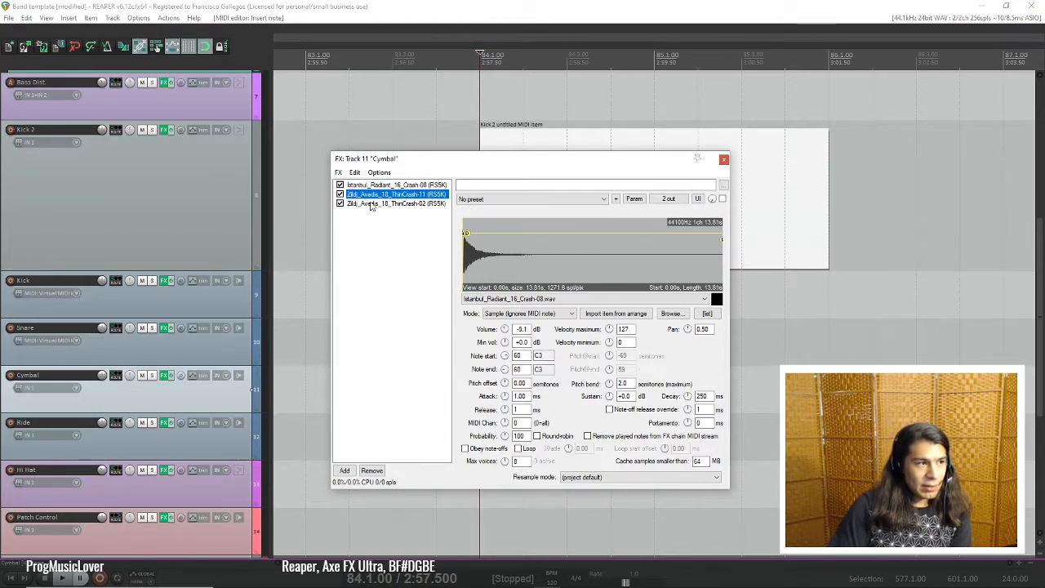
left_click(520, 356)
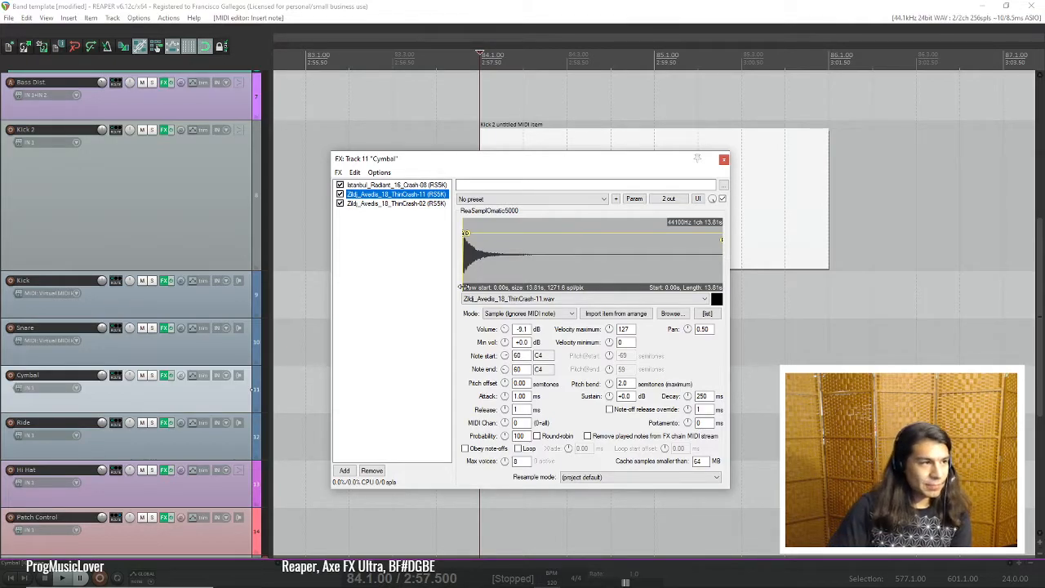
left_click(387, 205)
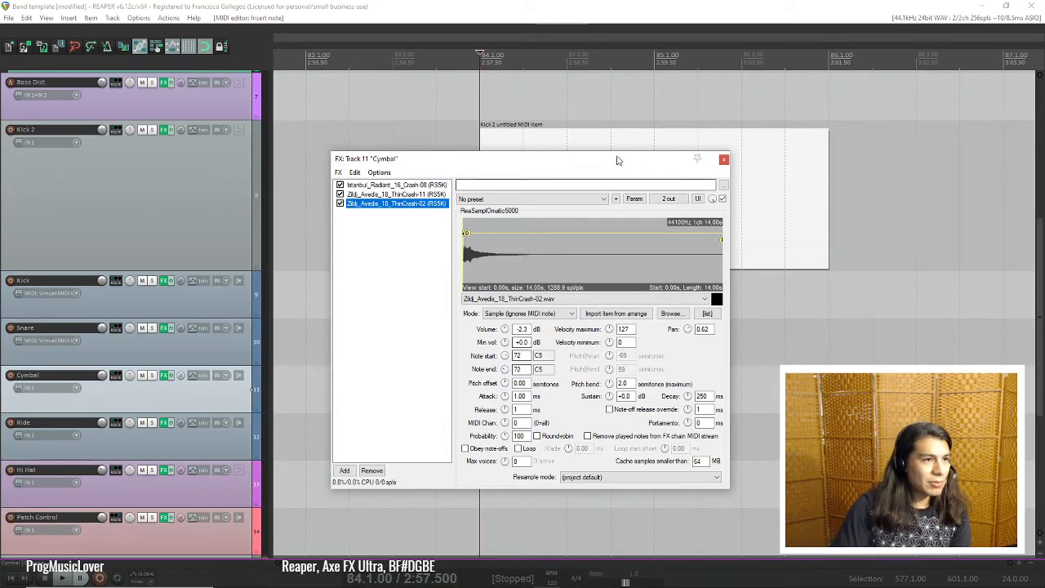
left_click(724, 161)
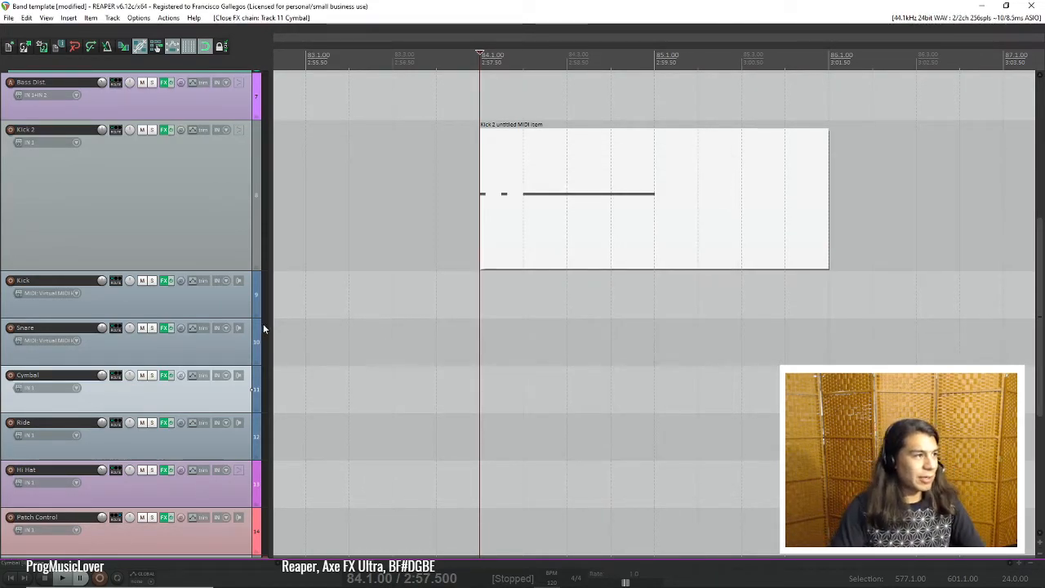
Step: Make the Cymbal track taller and draw an empty MIDI item on it across measures 84 and 85
left_click_drag(235, 412, 227, 535)
mouse_move(482, 469)
left_mouse_down()
mouse_move(745, 437)
mouse_move(778, 443)
mouse_move(651, 476)
left_mouse_up()
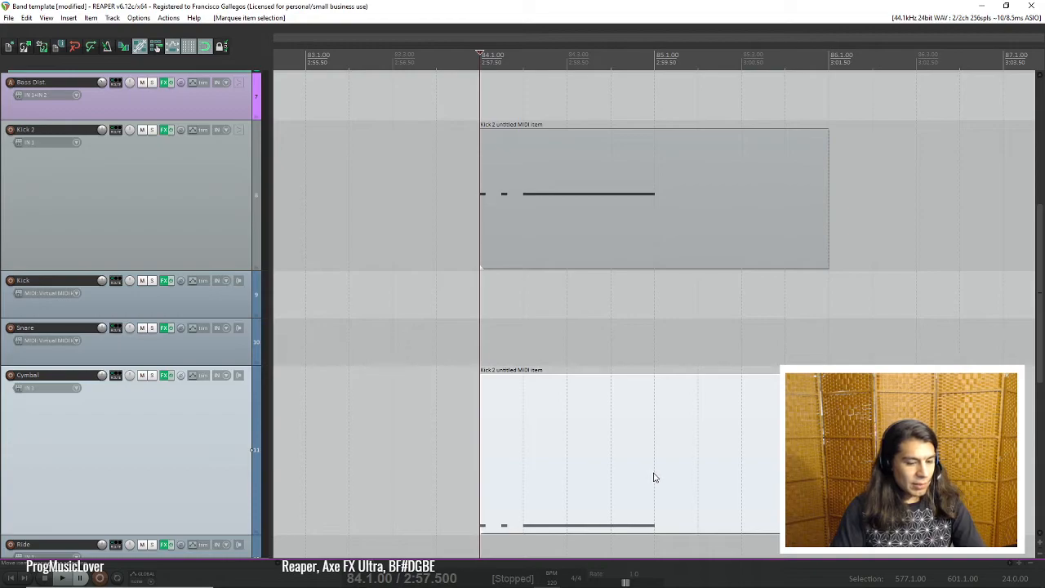
key("Delete")
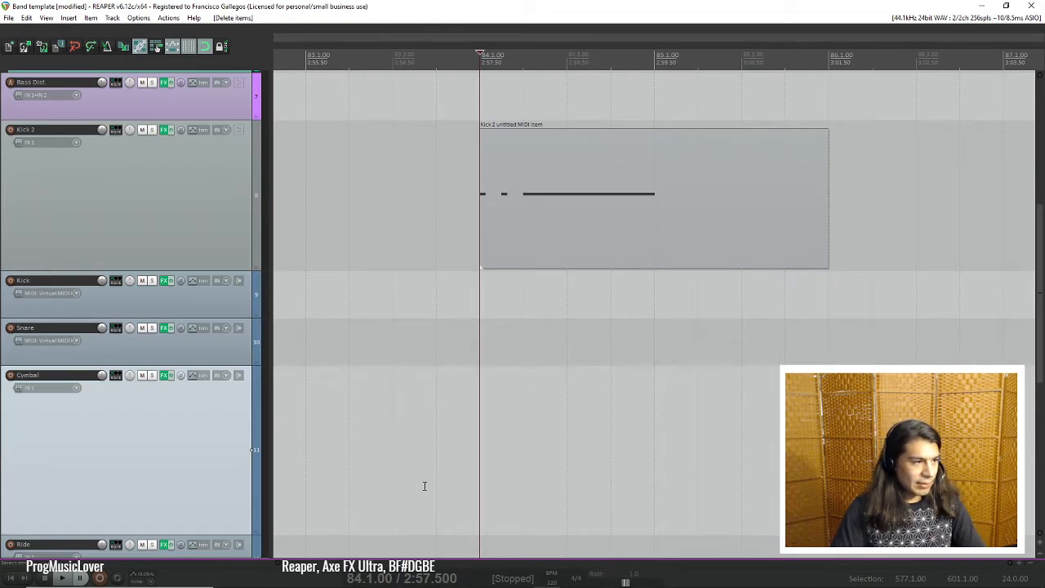
left_click_drag(488, 492, 782, 490)
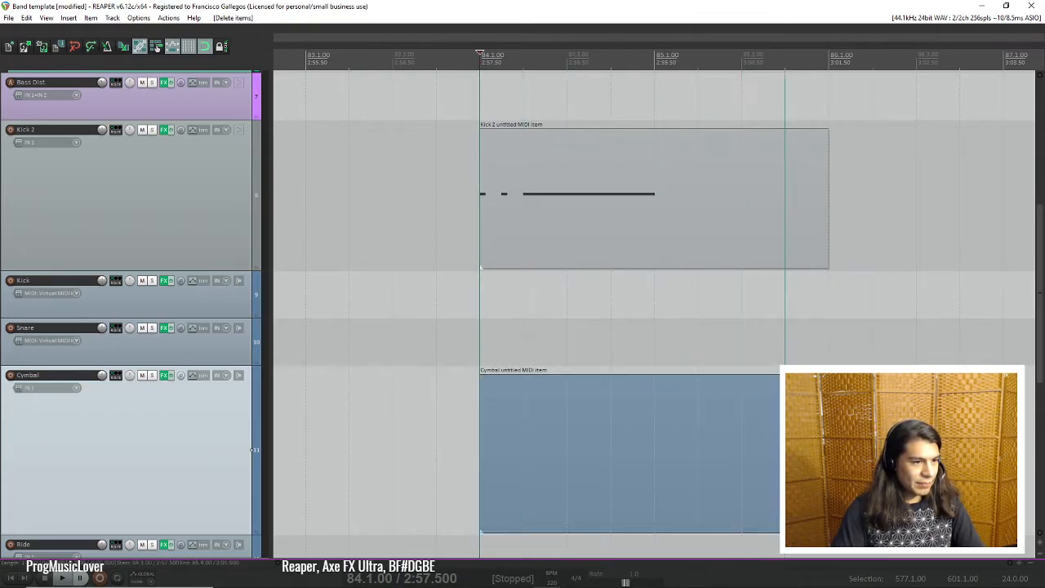
Step: Open the Cymbal item in a maximized MIDI editor and draw 1/4 notes on C5, C4 and C3 at beats 1 to 3 of measure 84
double_click(495, 469)
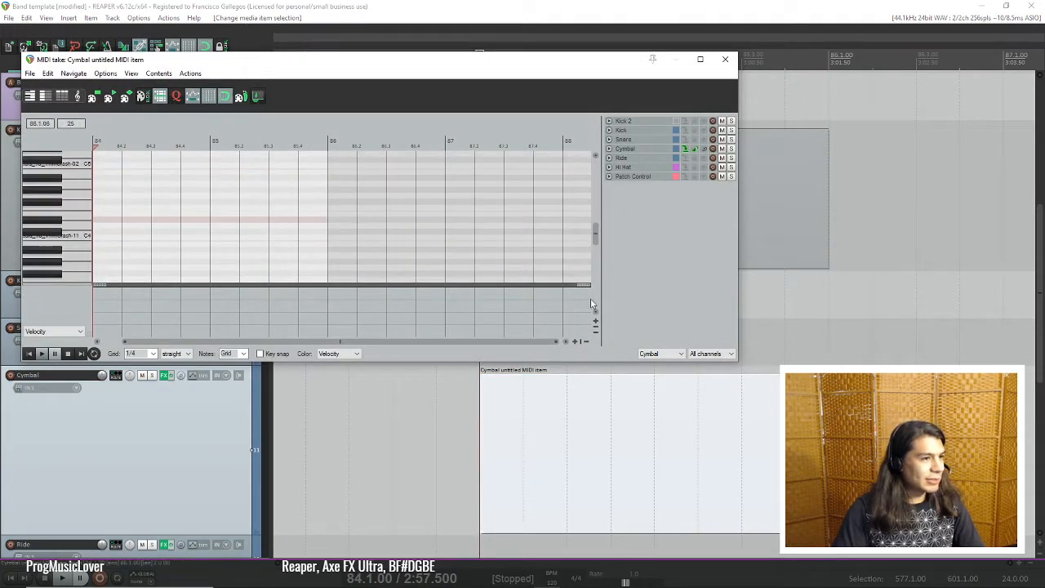
left_click(700, 59)
left_click(61, 114)
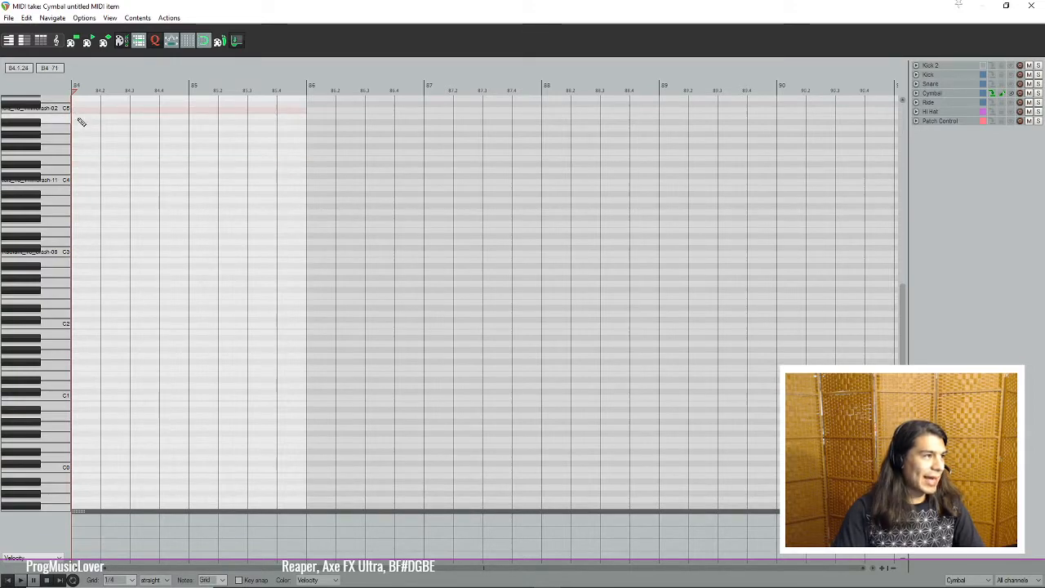
left_click(79, 110)
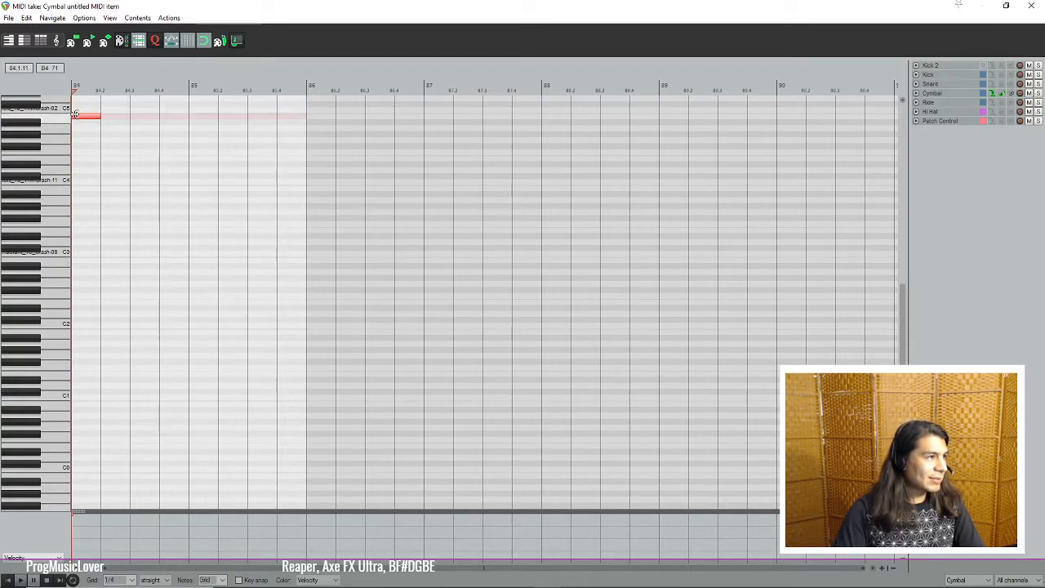
left_click(106, 182)
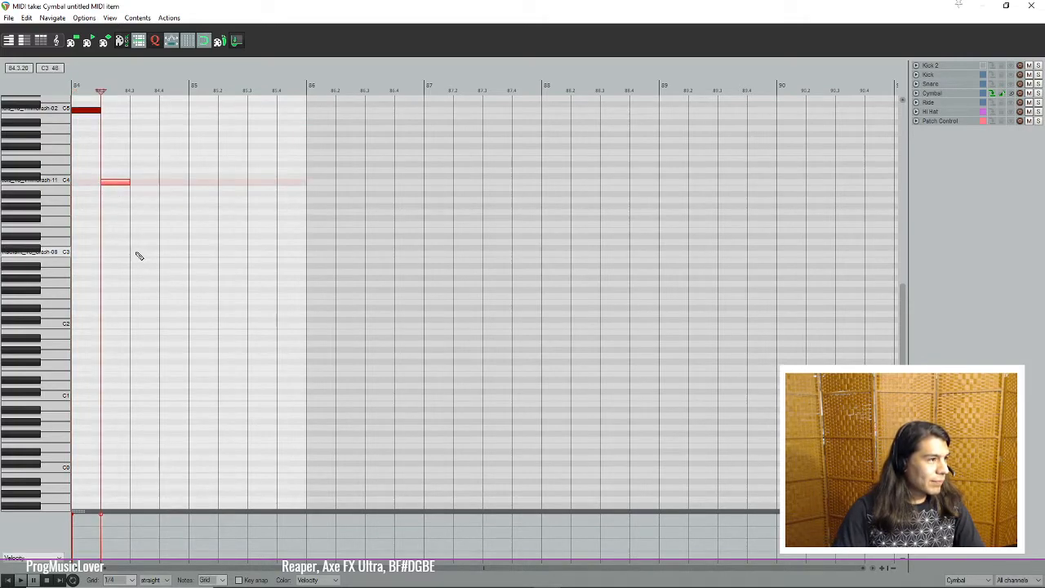
left_click(135, 254)
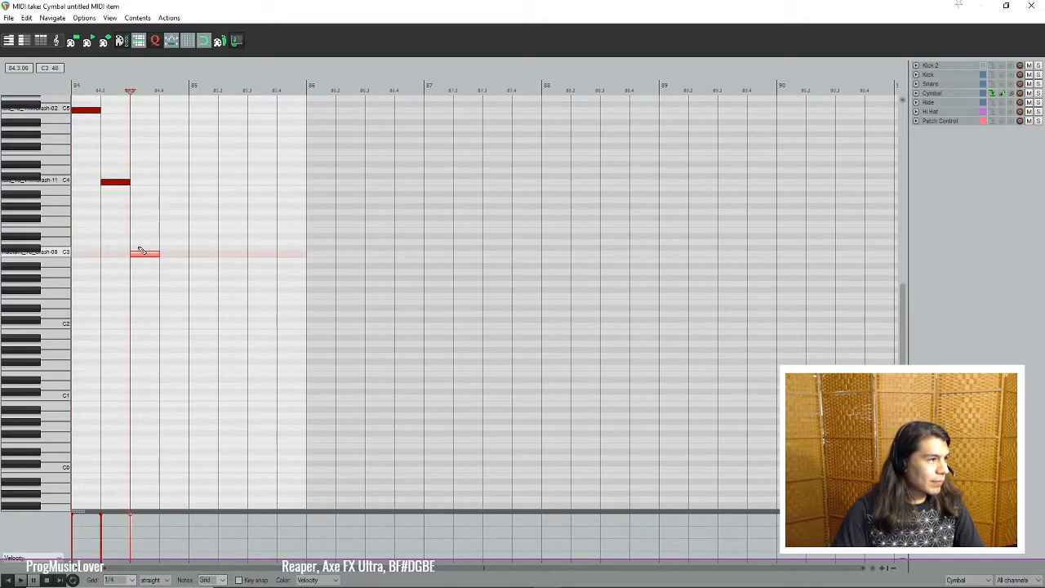
Step: Add 1/4 notes in measure 85 on C5 at beat 1 and C4 at beats 2 and 3, and close the MIDI editor
left_click(193, 116)
key("Up")
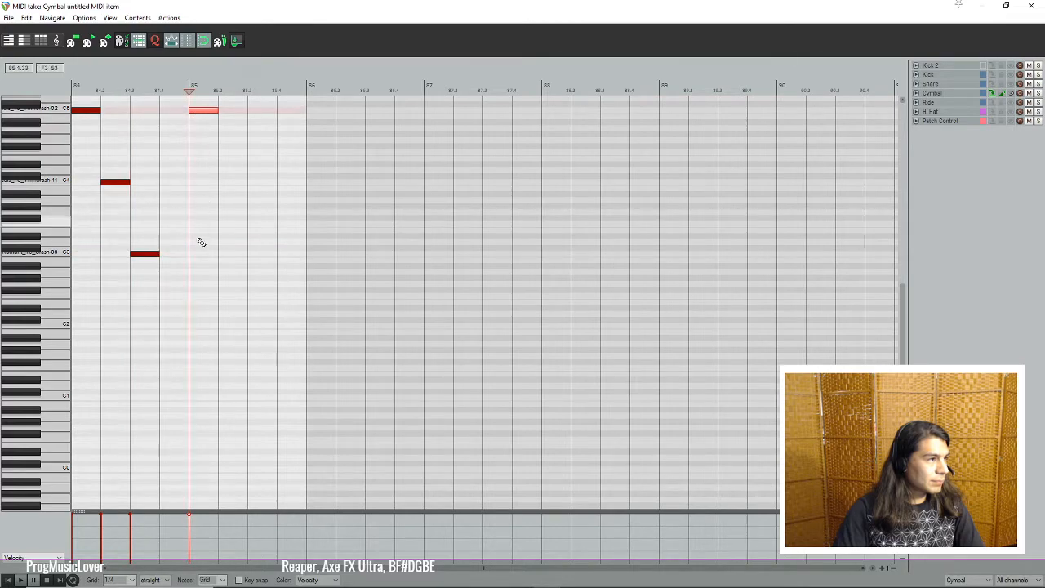
left_click(197, 190)
key("Up")
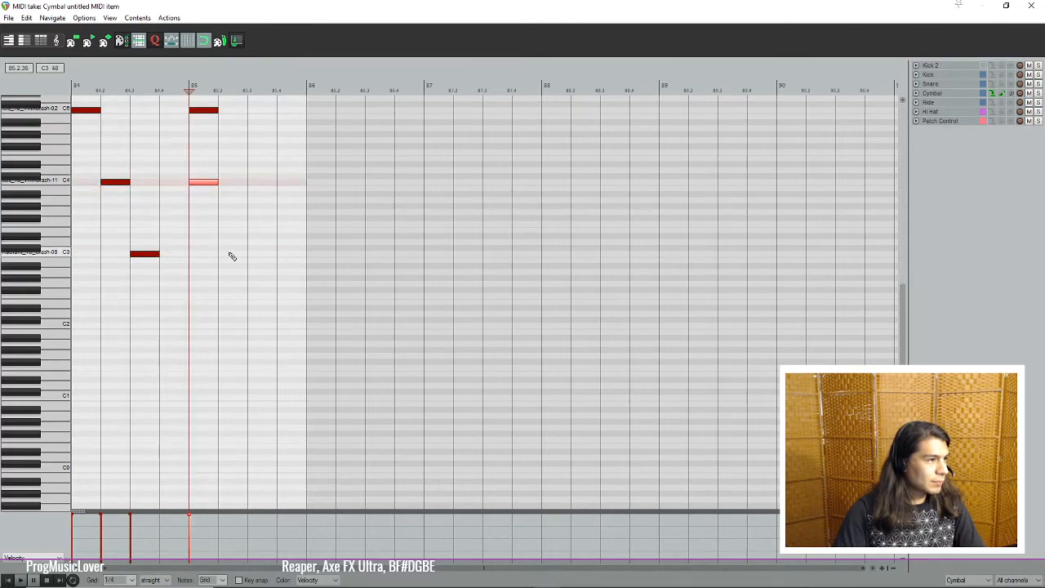
left_click_drag(196, 182, 233, 182)
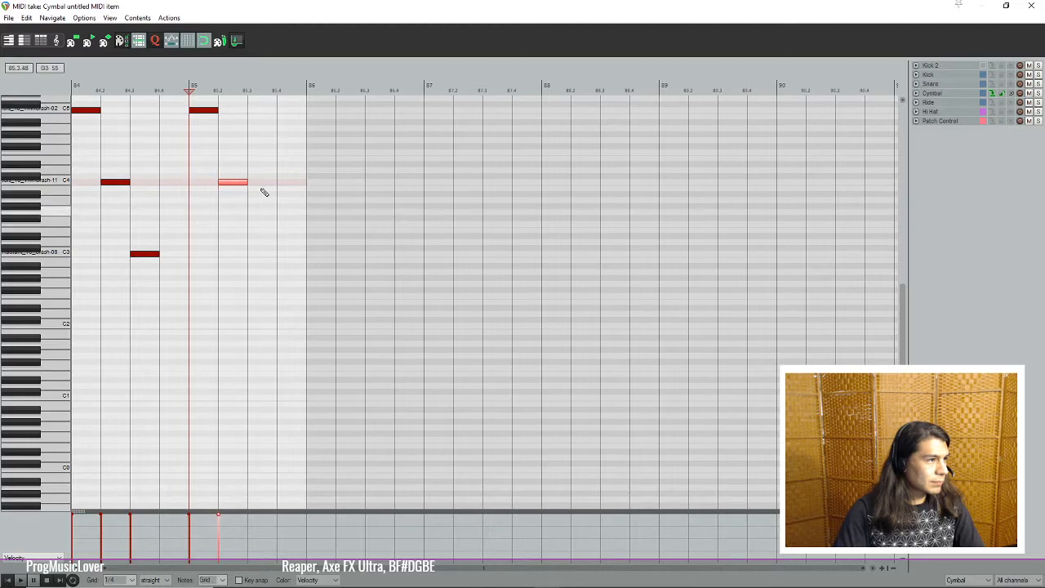
left_click(270, 186)
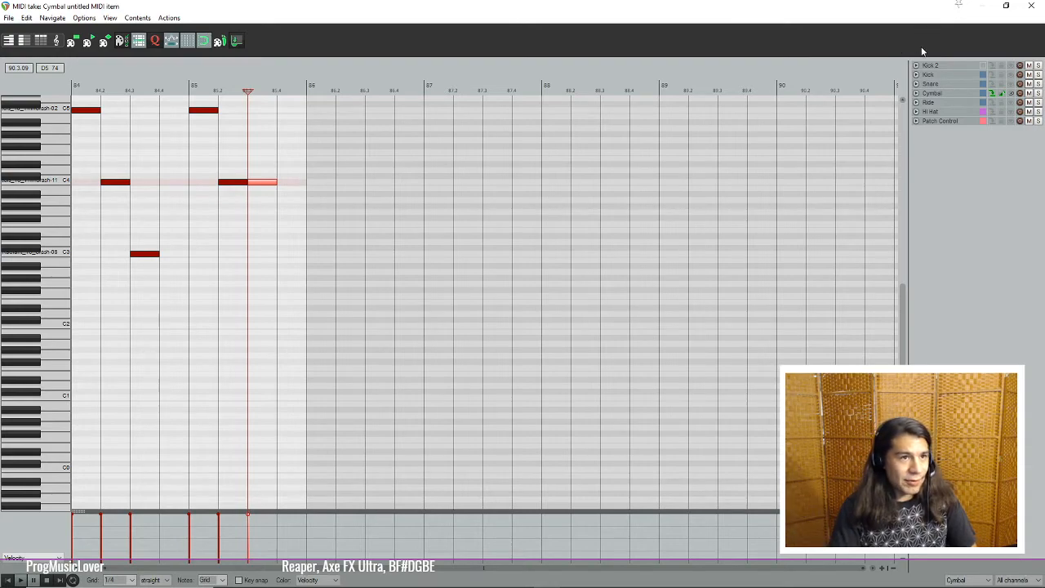
left_click(1031, 6)
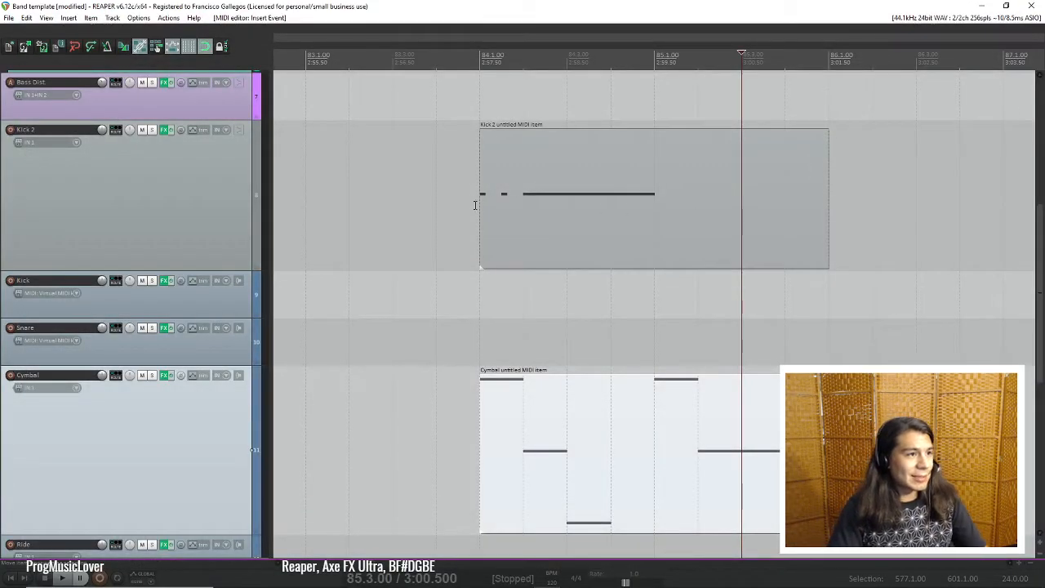
Step: Play the Kick 2 and Cymbal patterns together from the start of measure 84, restarting playback once
left_click(479, 199)
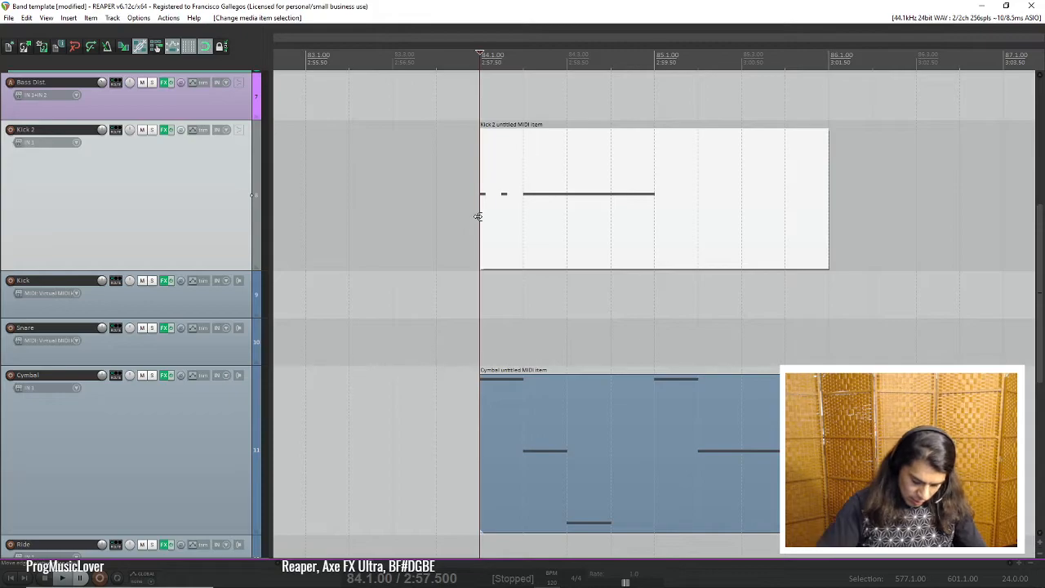
key("space")
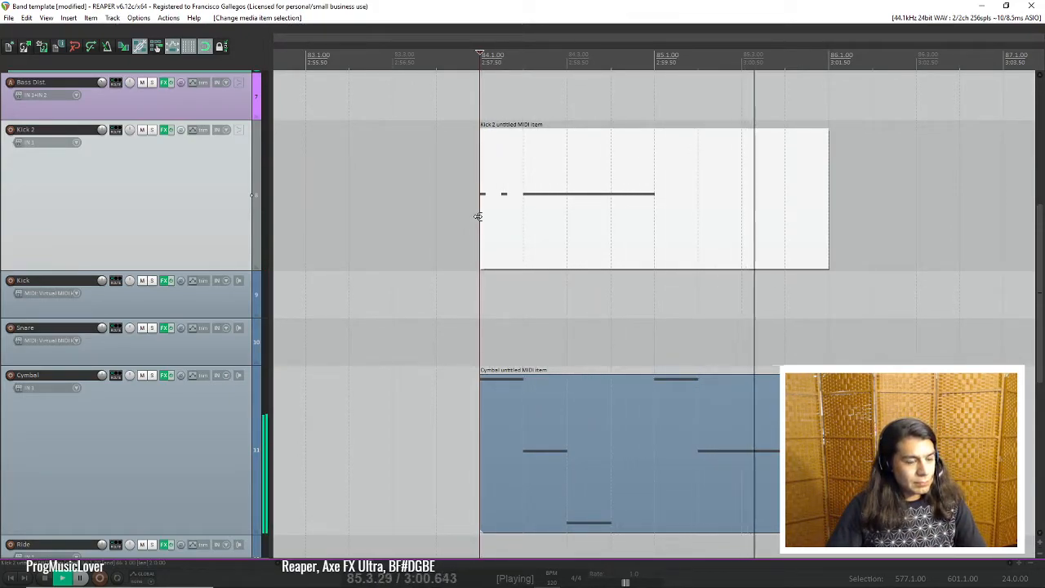
key("space")
key("space")
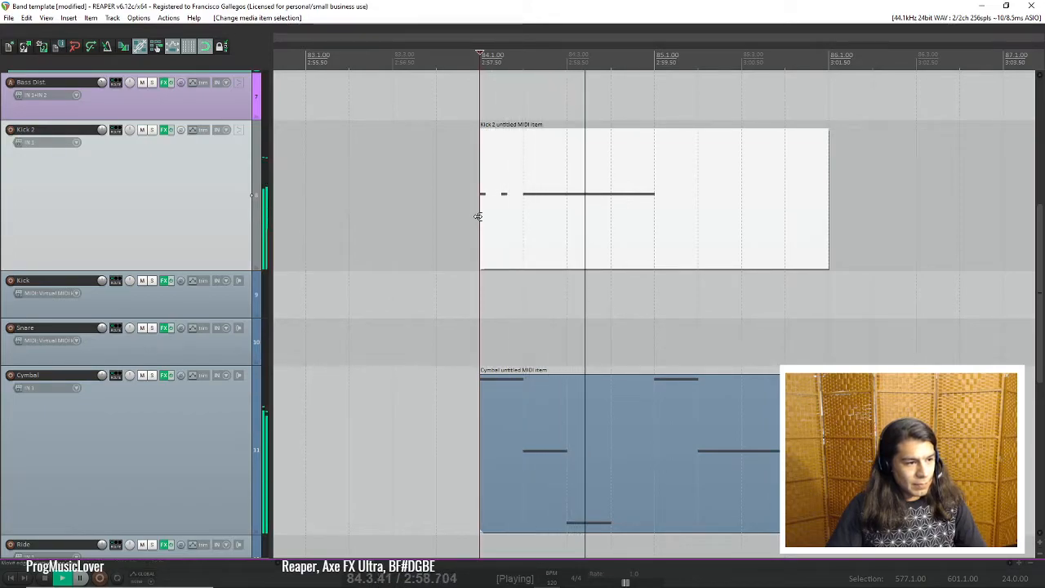
key("space")
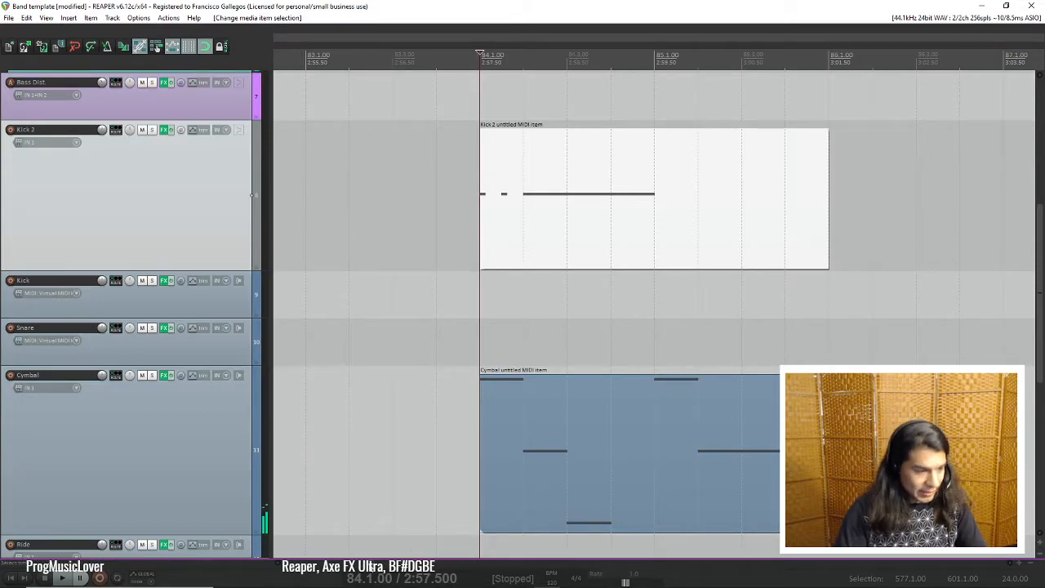
Step: Return to the start of the project and play the opening measures with the existing kick, snare and cymbal items
left_click_drag(371, 564, 274, 556)
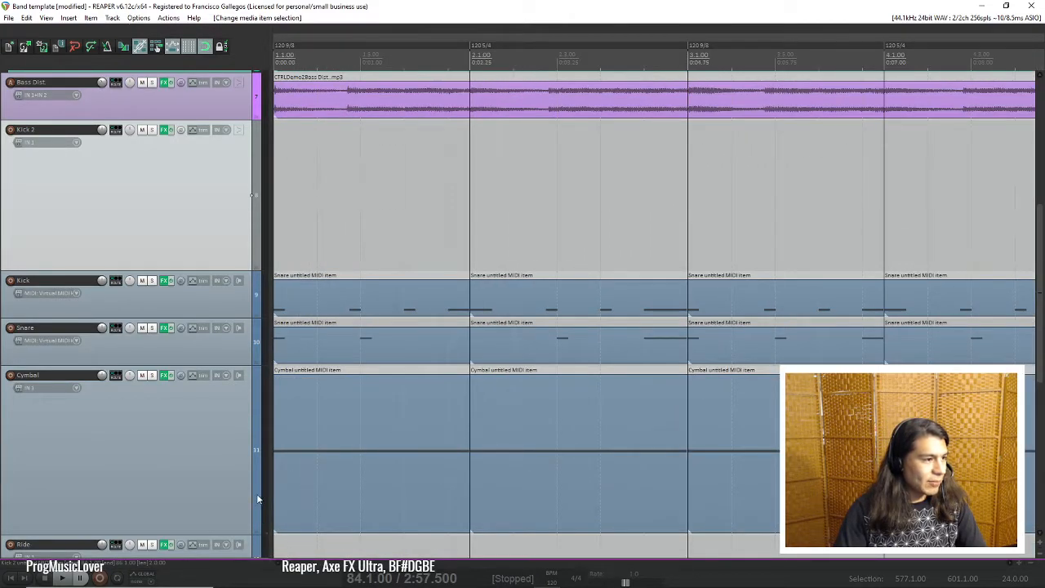
left_click(308, 254)
key("Home")
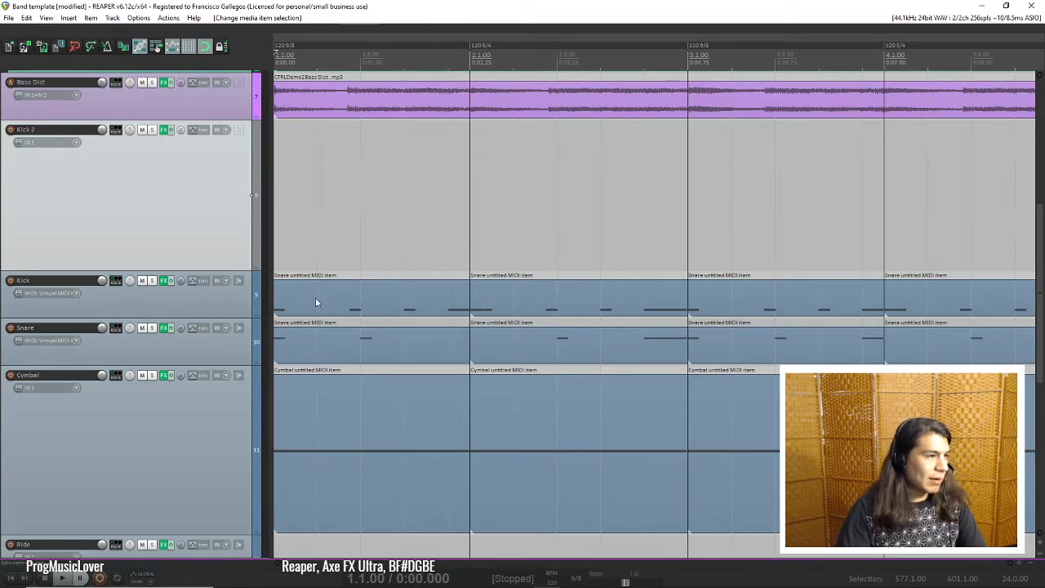
key("space")
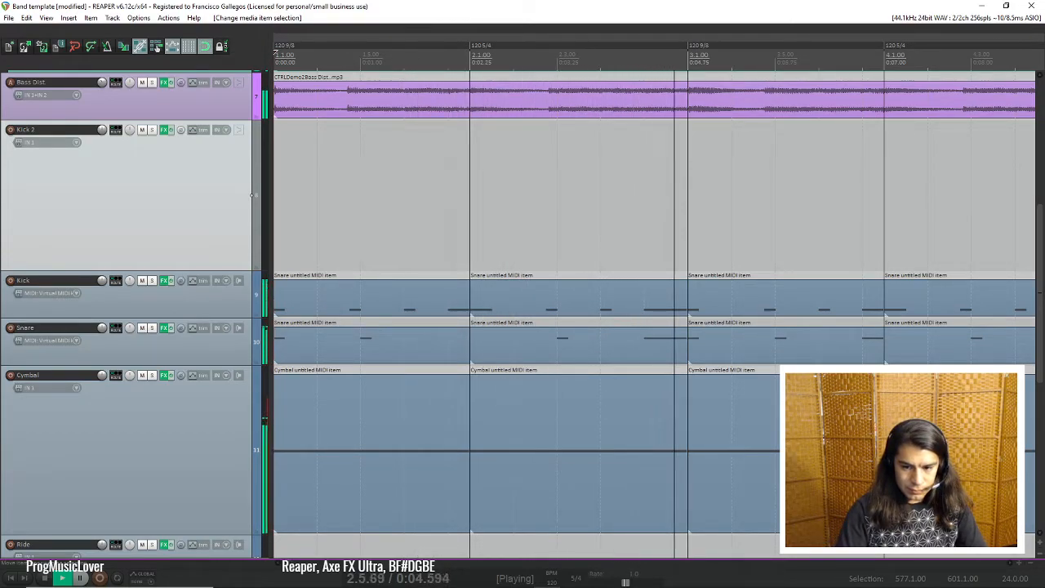
key("space")
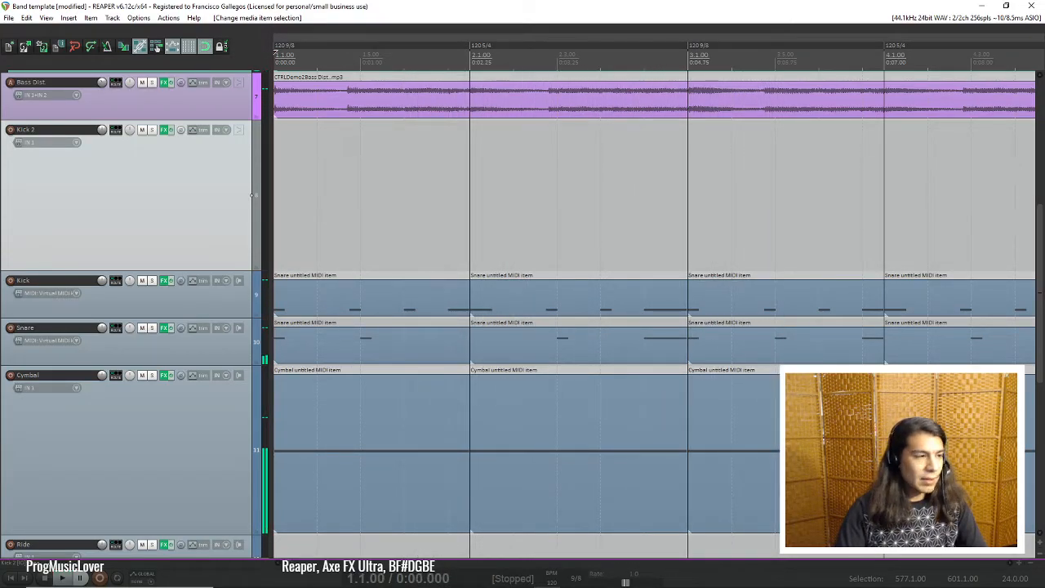